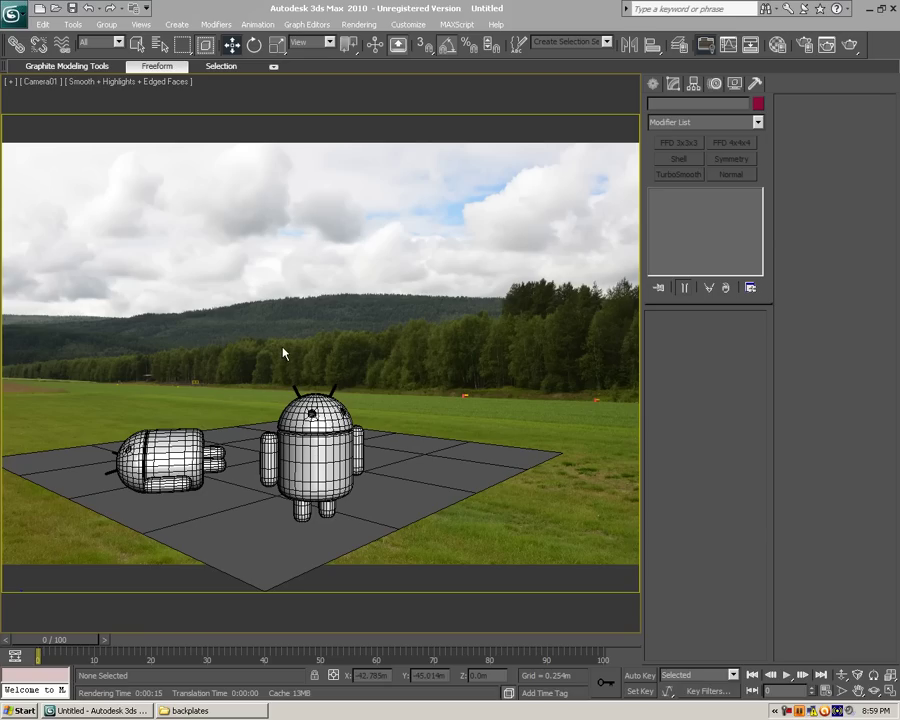
# - Open the Material Editor and assign a new Standard material to the fifth sample slot
pyautogui.click(777, 45)
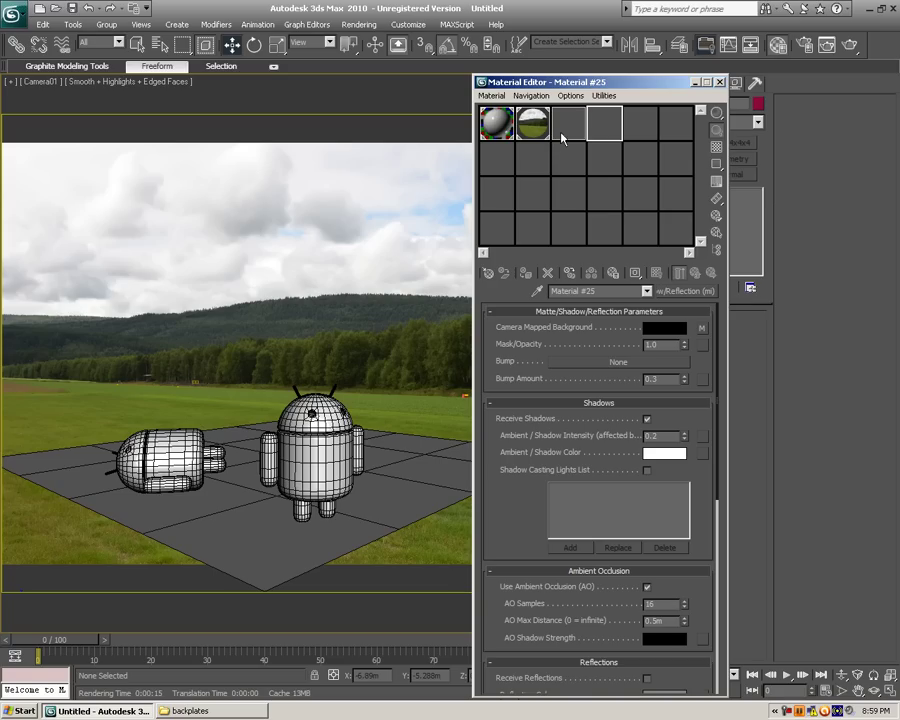
pyautogui.click(639, 123)
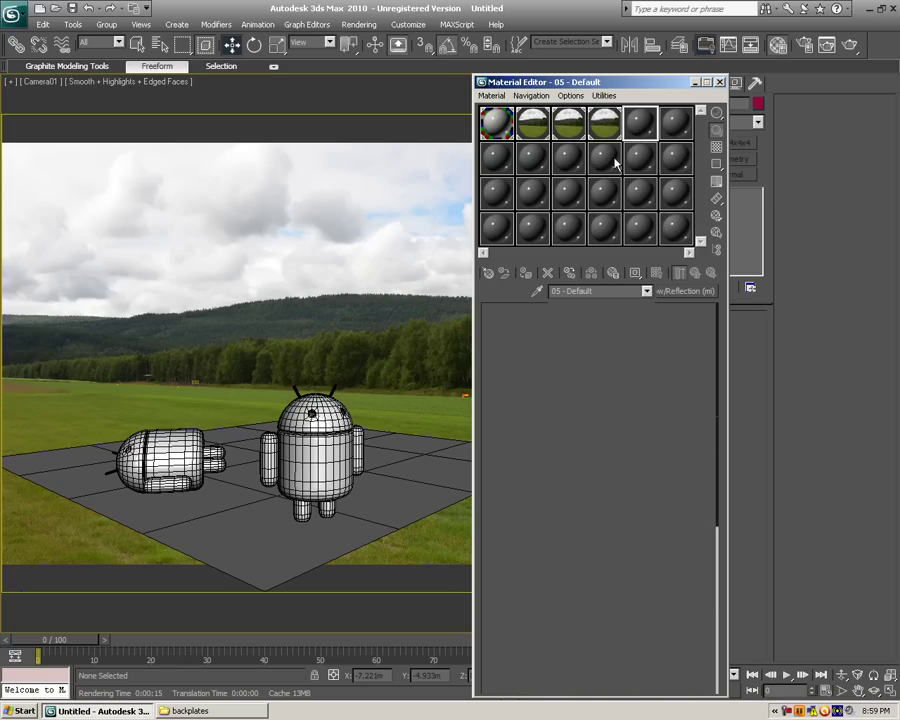
pyautogui.click(488, 272)
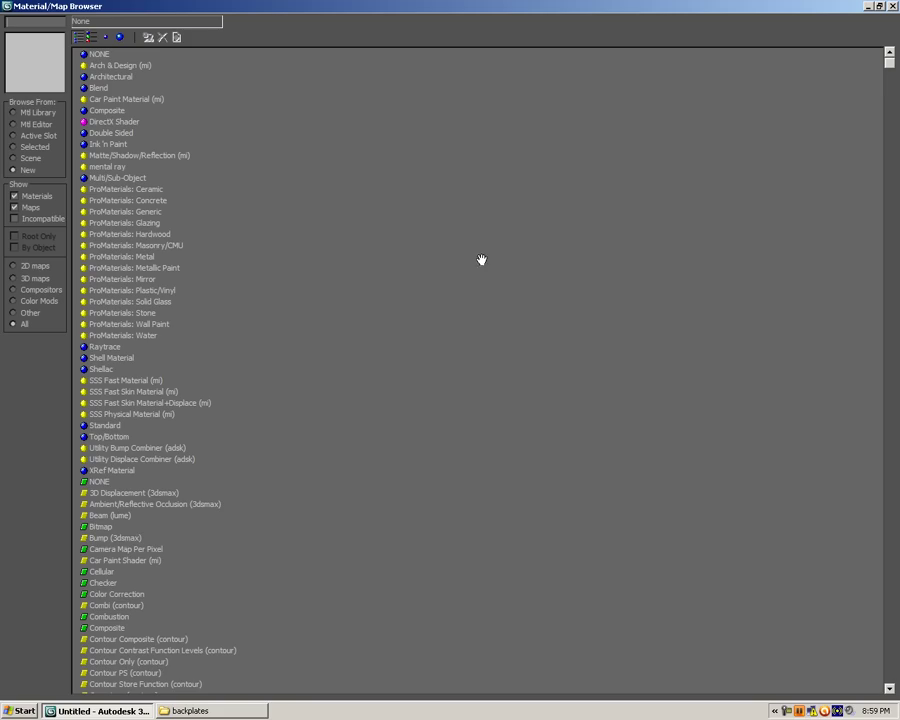
pyautogui.doubleClick(410, 6)
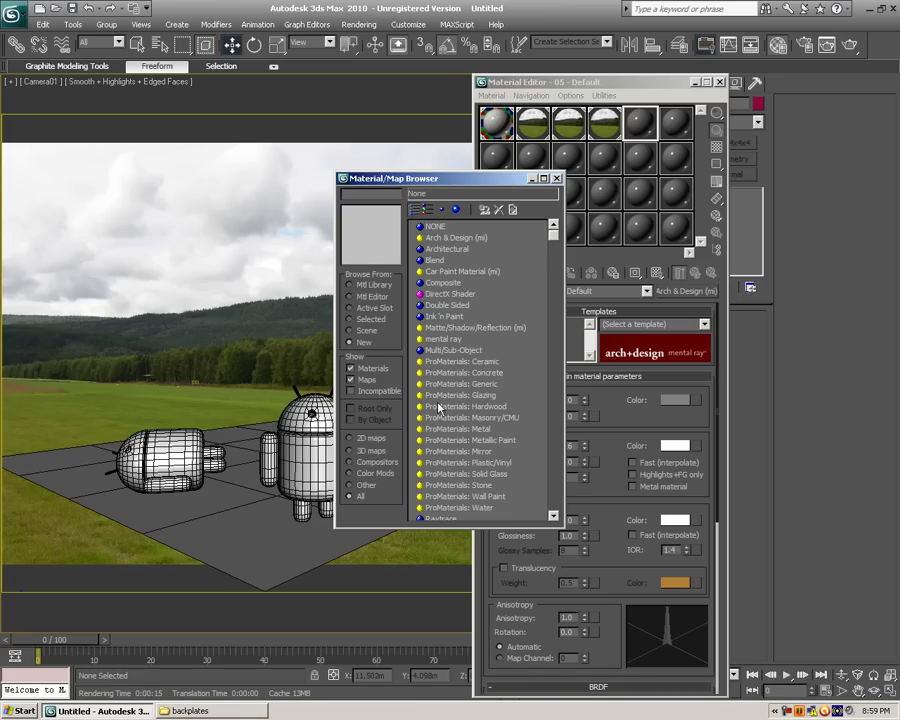
pyautogui.scroll(-3, 446, 382)
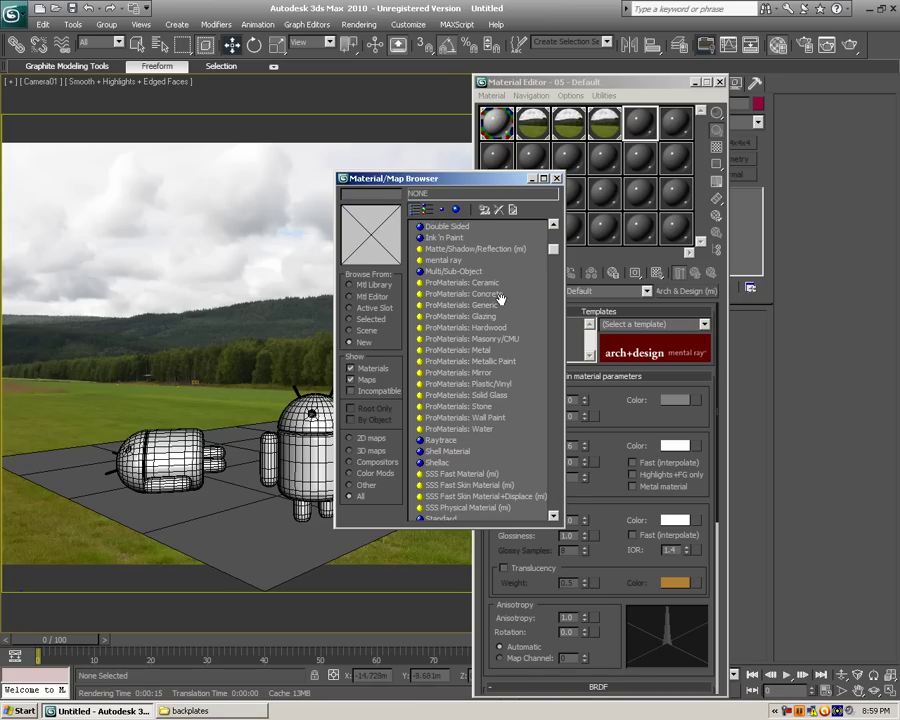
pyautogui.doubleClick(448, 517)
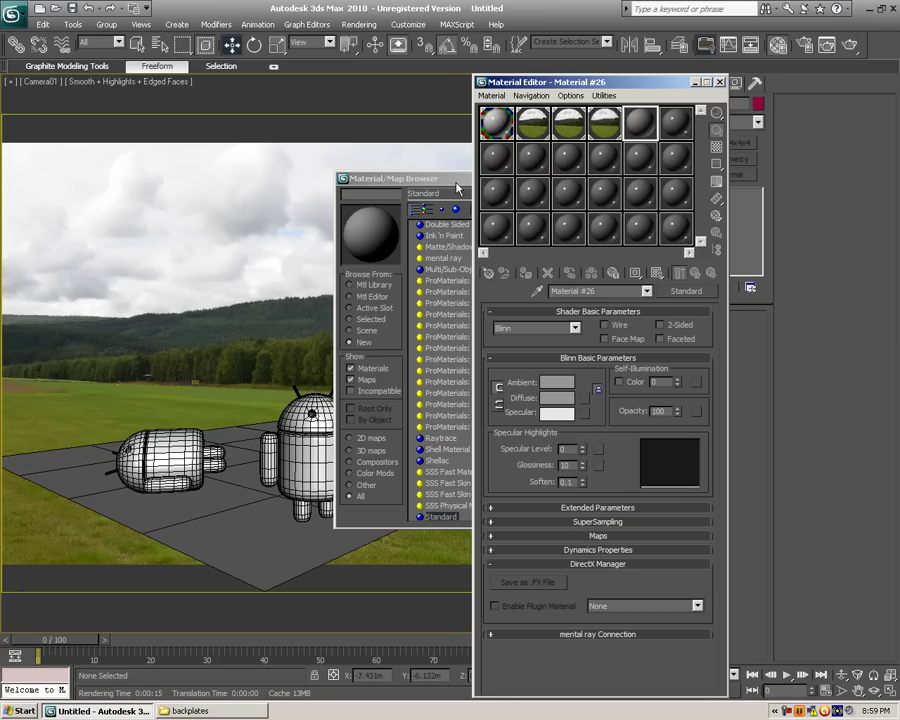
pyautogui.click(456, 187)
pyautogui.click(556, 177)
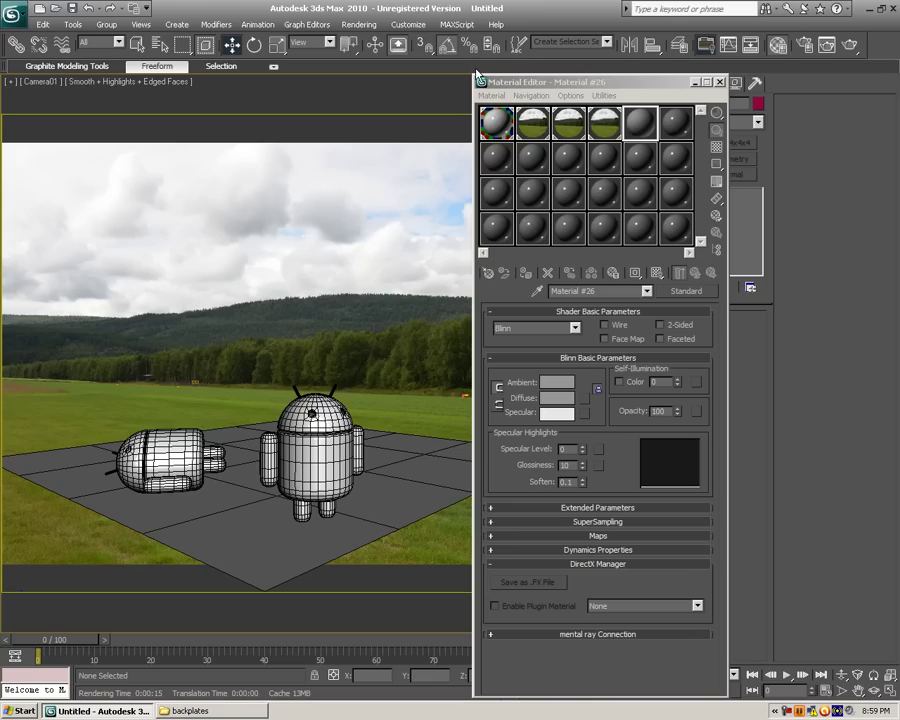
# - Check the production renderer assignment and the available alternatives in the render setup
pyautogui.click(358, 24)
pyautogui.moveTo(394, 28)
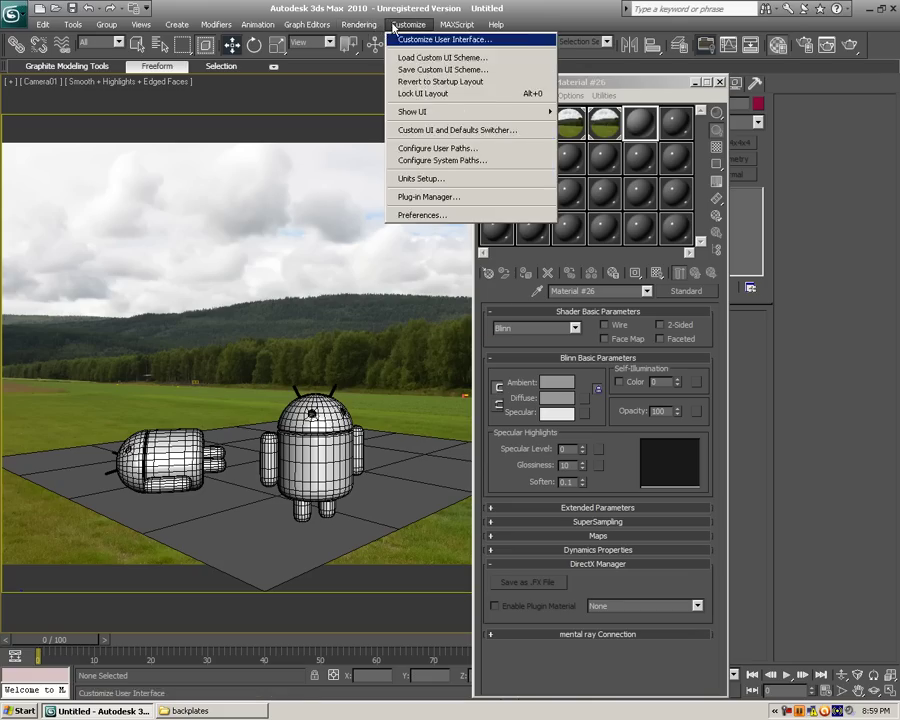
pyautogui.moveTo(364, 27)
pyautogui.click(370, 54)
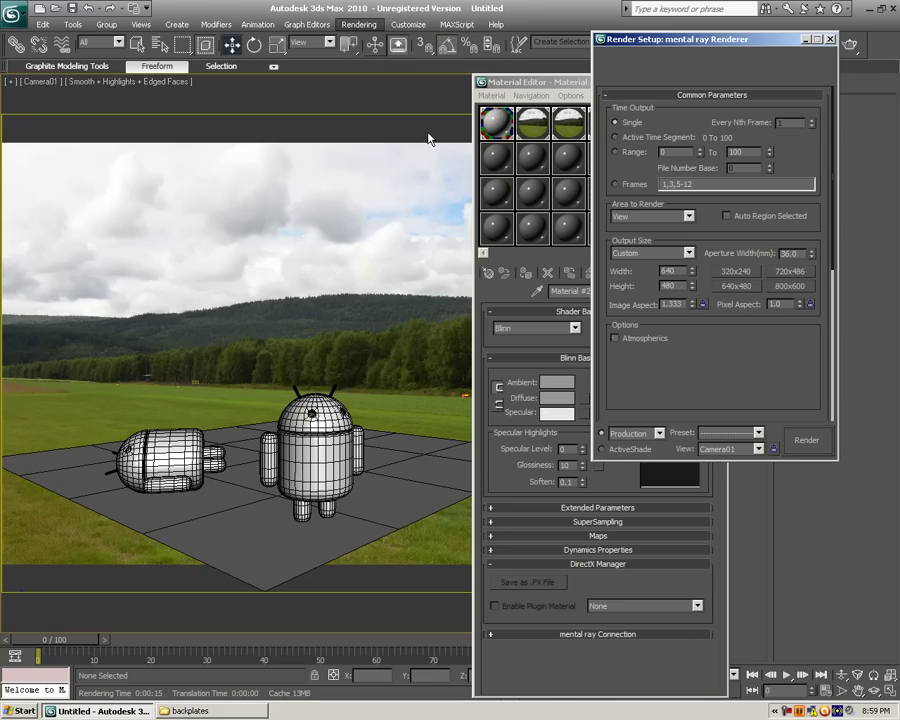
pyautogui.scroll(-5, 783, 361)
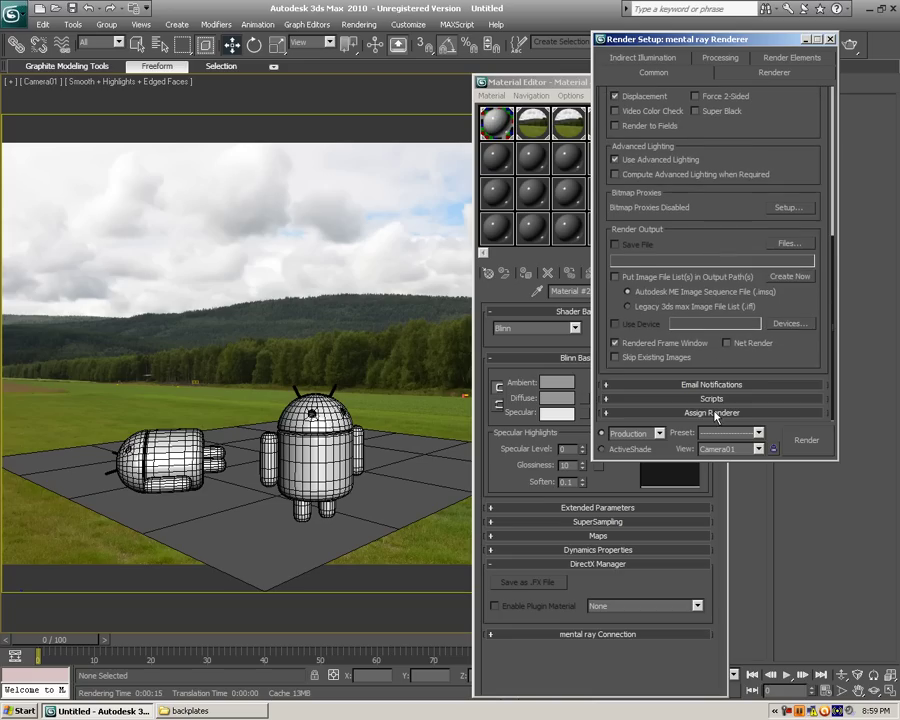
pyautogui.click(711, 412)
pyautogui.click(782, 352)
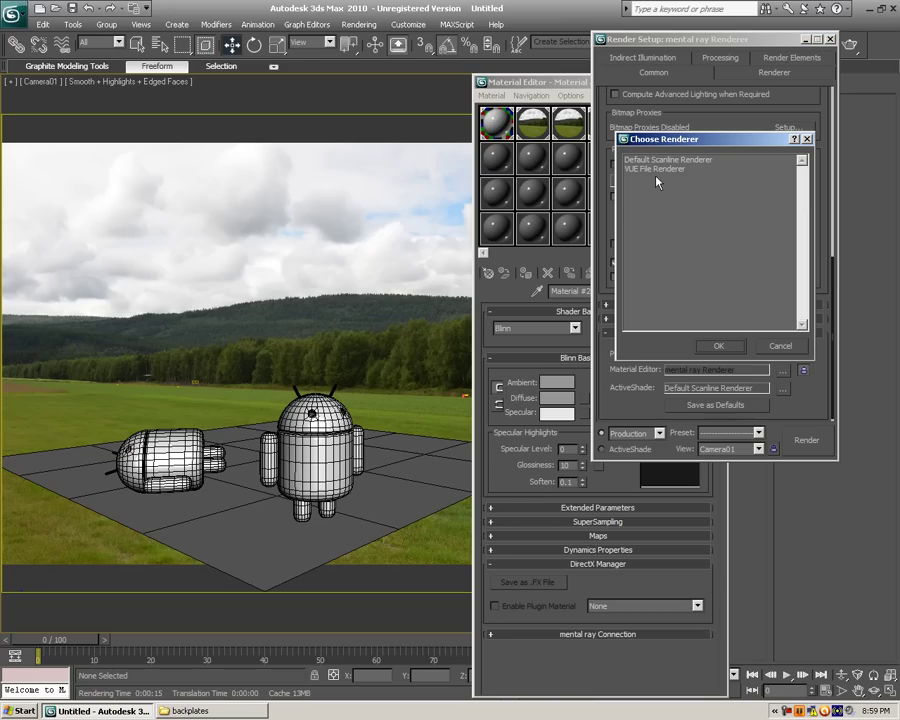
pyautogui.click(722, 349)
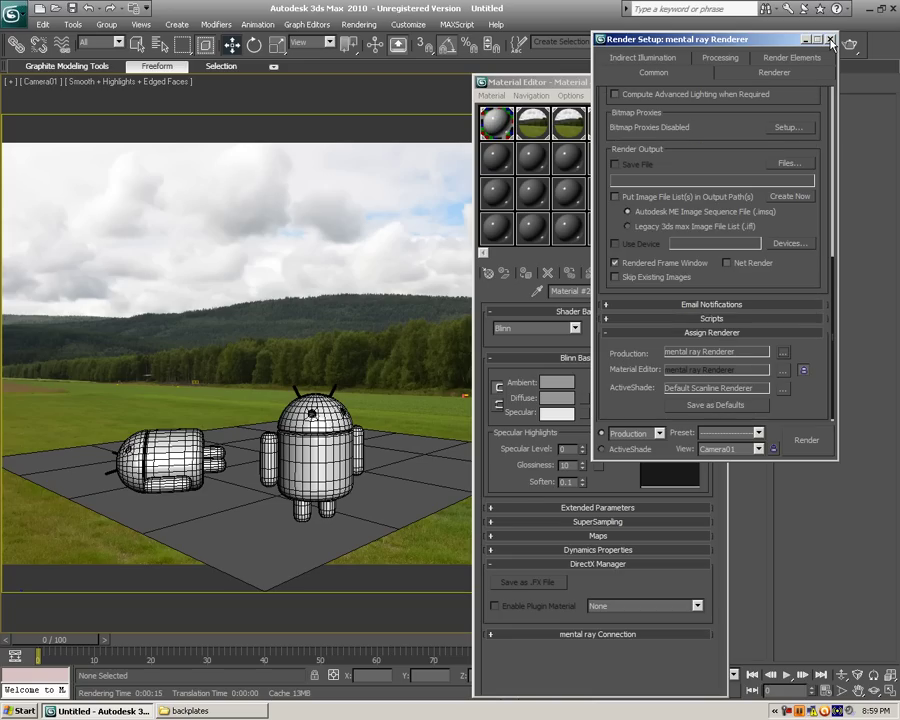
pyautogui.click(670, 176)
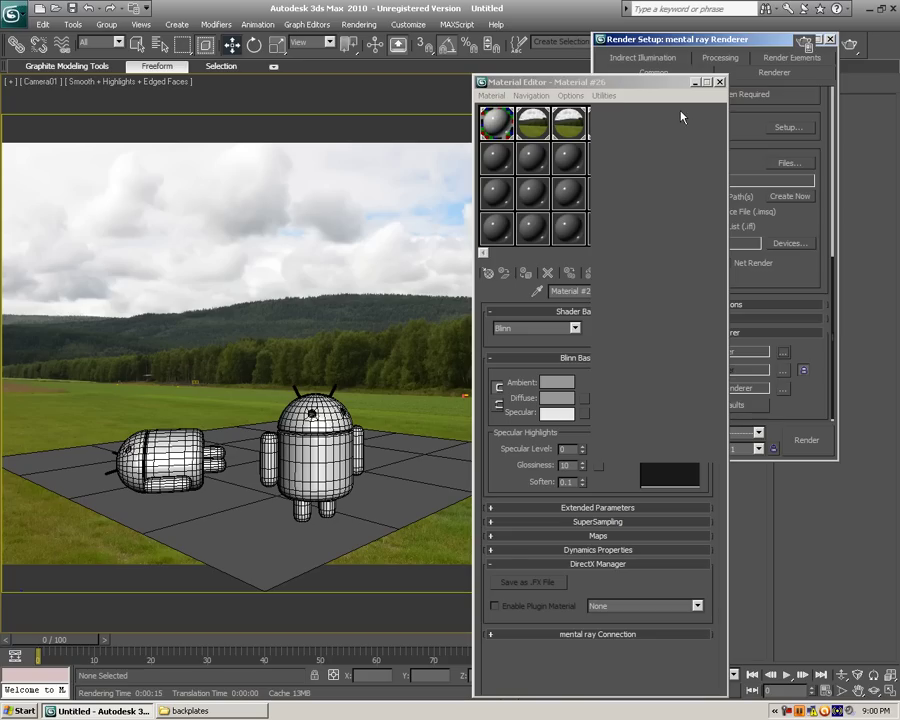
# - Select the slot holding the new Standard material and enlarge the sample slots to a 3 x 2 layout
pyautogui.click(673, 123)
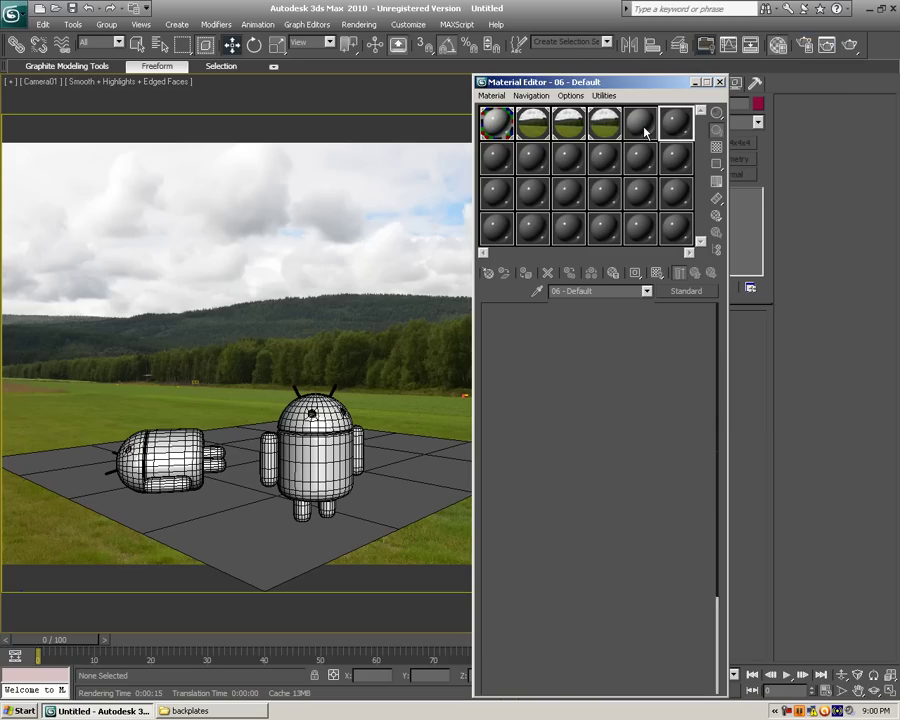
pyautogui.click(643, 125)
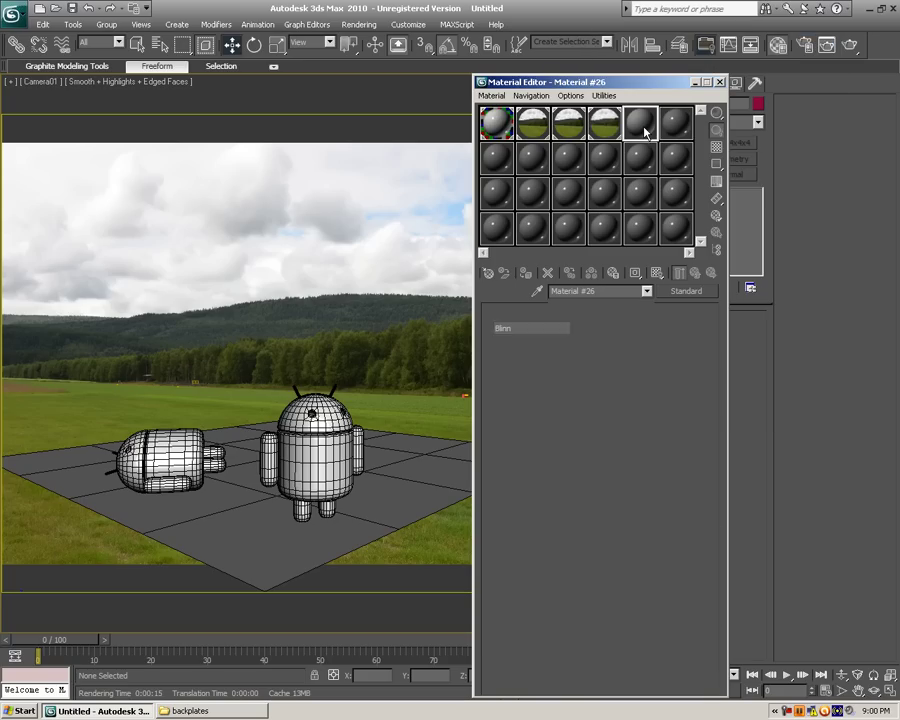
pyautogui.rightClick(645, 183)
pyautogui.click(668, 244)
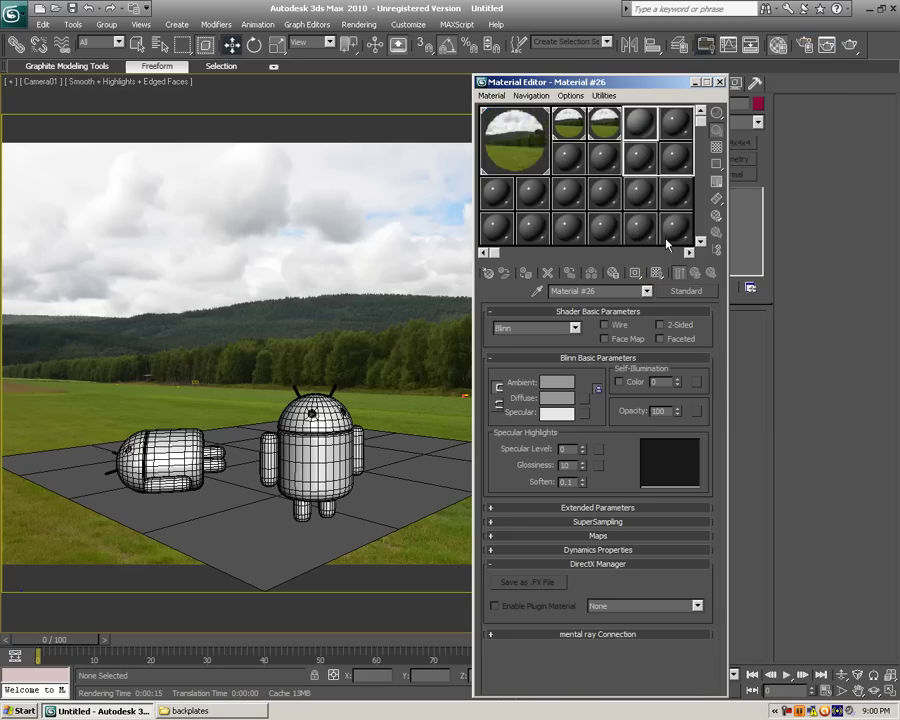
# - Switch the material's shader to Multi-Layer and set the first specular layer's level to 90 and glossiness to 30
pyautogui.click(575, 330)
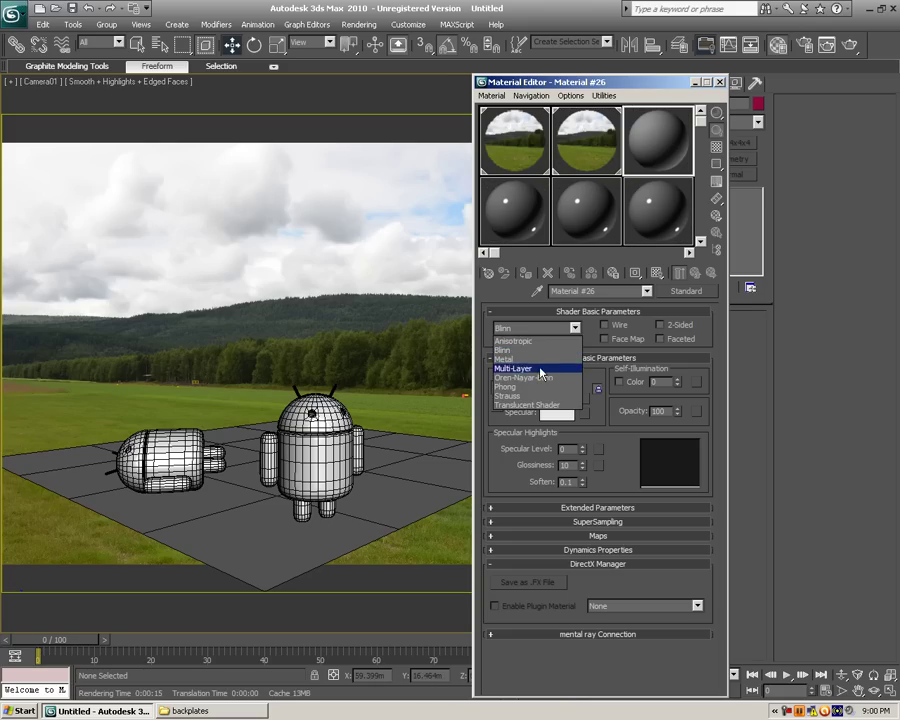
pyautogui.click(514, 368)
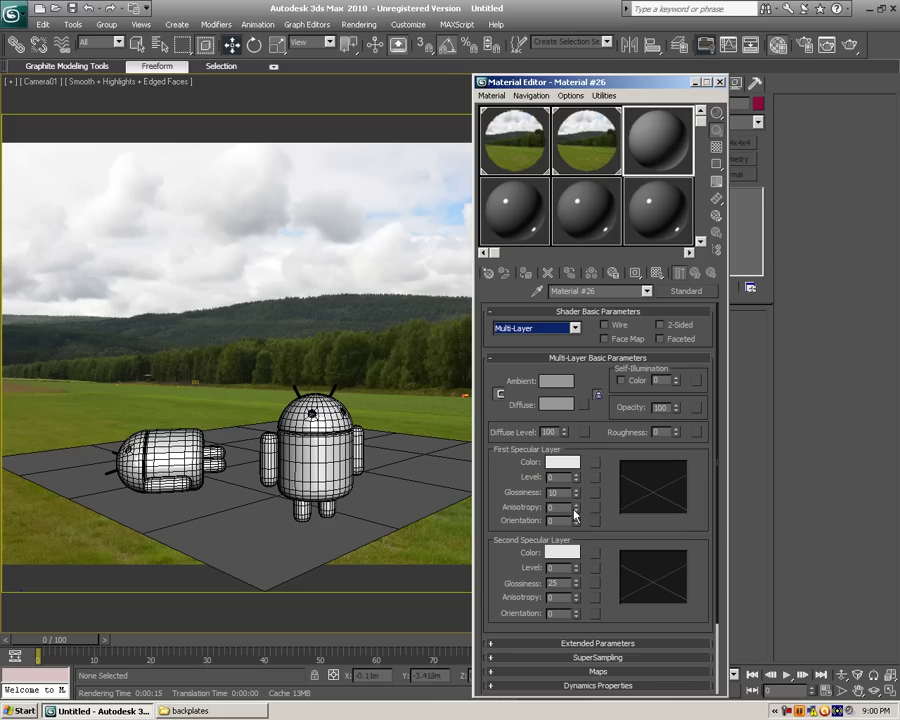
pyautogui.doubleClick(560, 478)
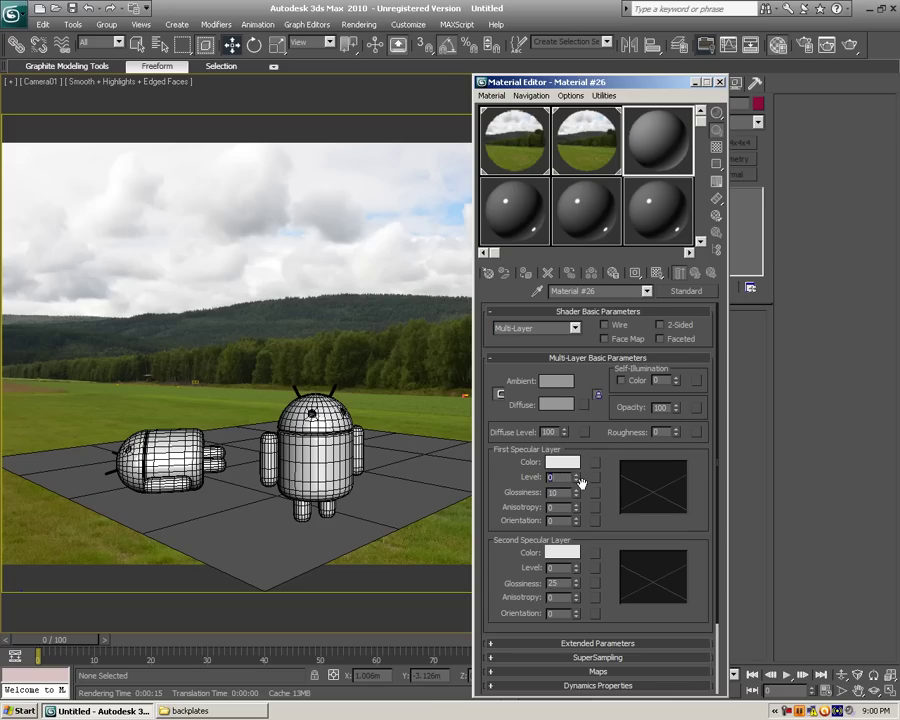
pyautogui.write('30')
pyautogui.click(565, 491)
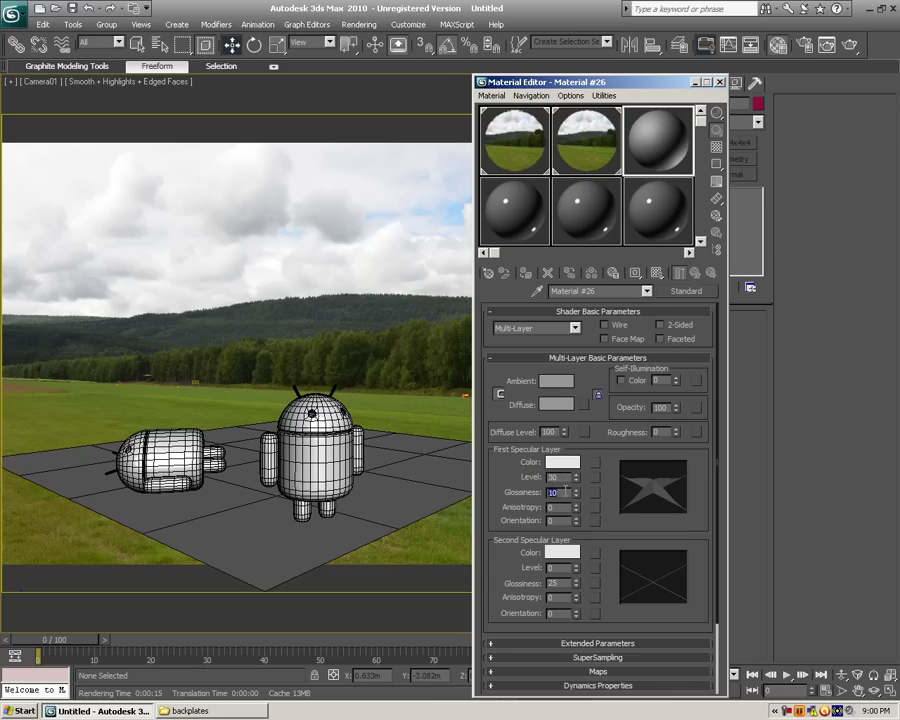
pyautogui.write('90')
pyautogui.press('Return')
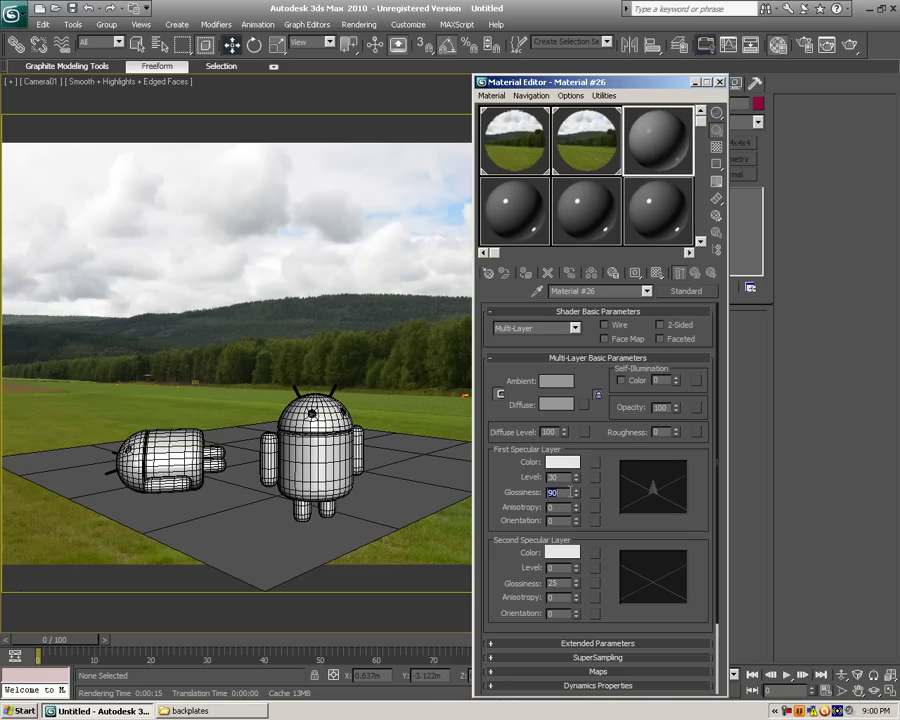
pyautogui.press('Return')
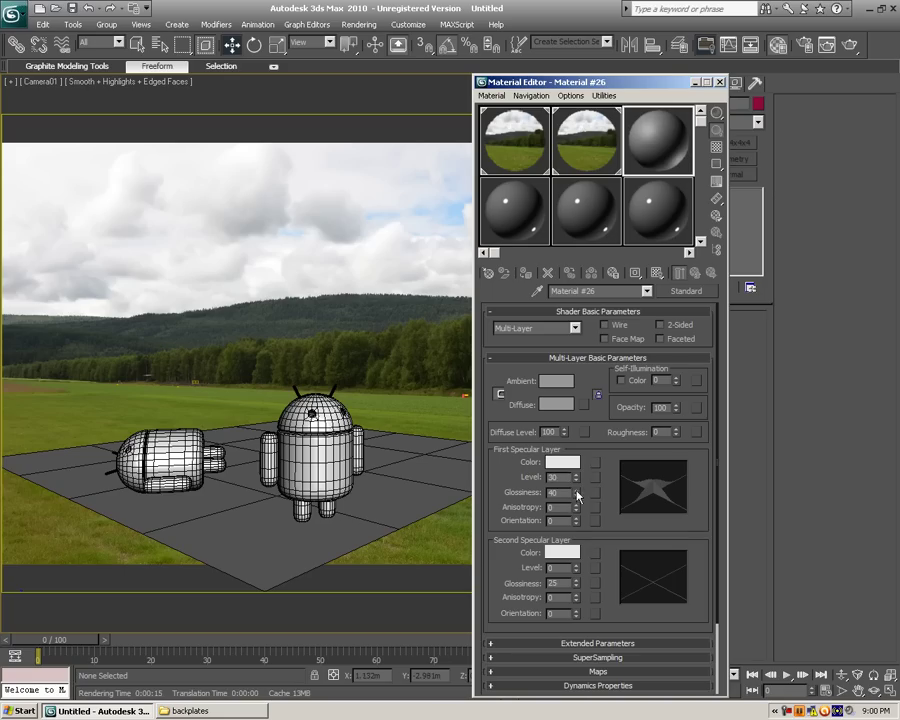
pyautogui.moveTo(576, 480); pyautogui.dragTo(575, 443)
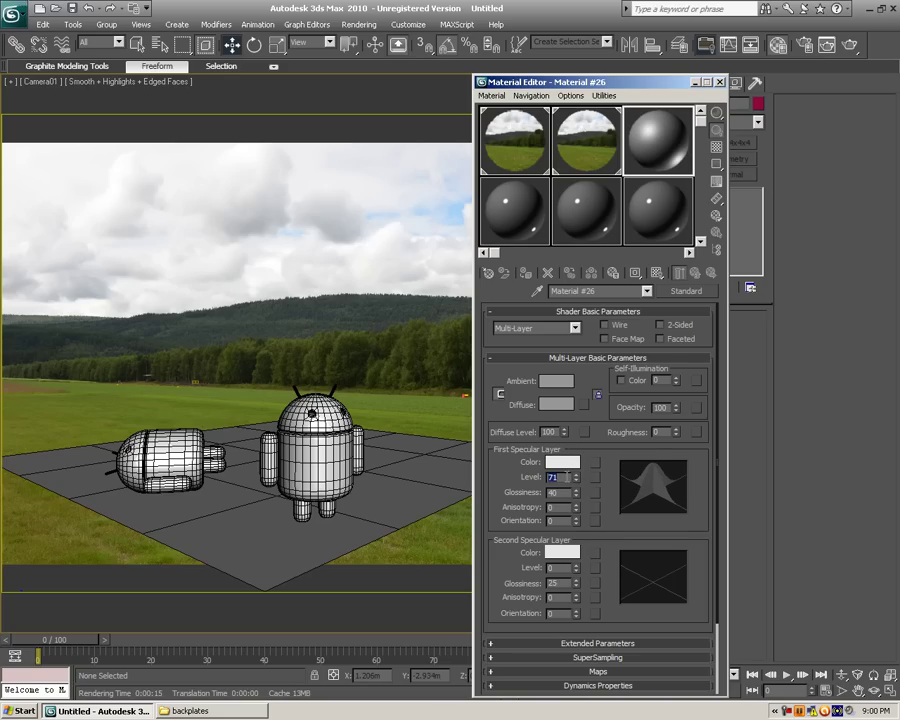
pyautogui.doubleClick(567, 491)
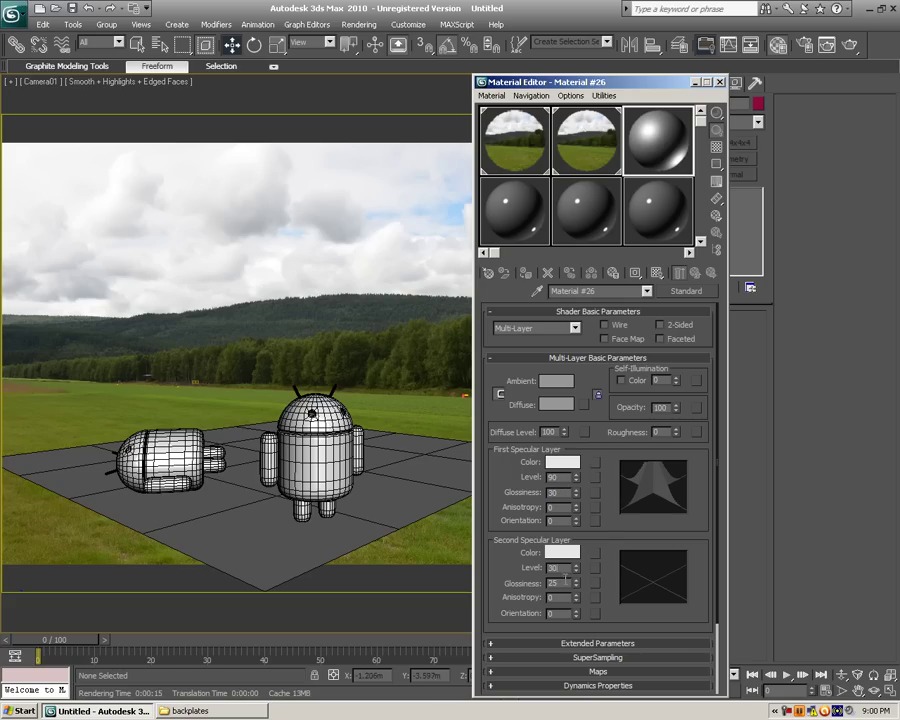
# - Set the second specular layer's level to 30 and glossiness to 10, and open an enlarged preview of the material
pyautogui.click(565, 582)
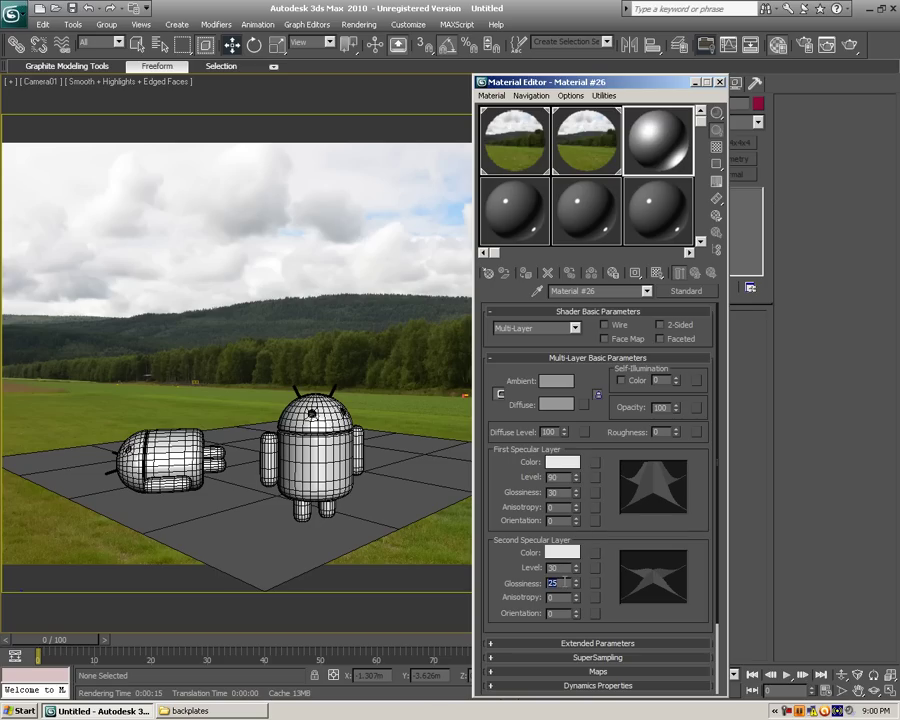
pyautogui.write('0')
pyautogui.doubleClick(676, 146)
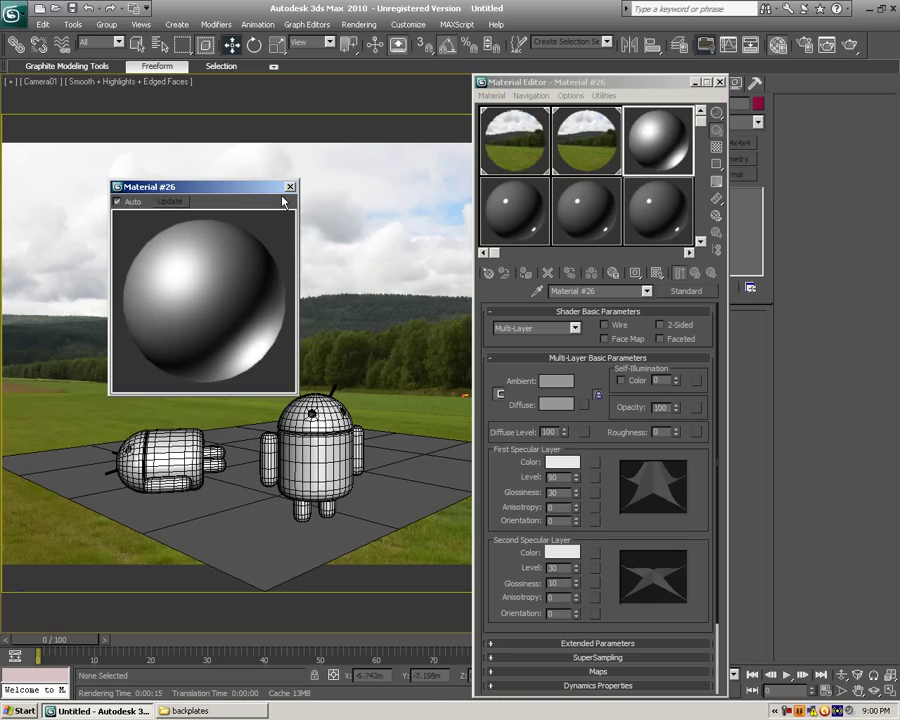
# - Set the linked ambient and diffuse color to green with RGB 57, 170, 42
pyautogui.click(556, 381)
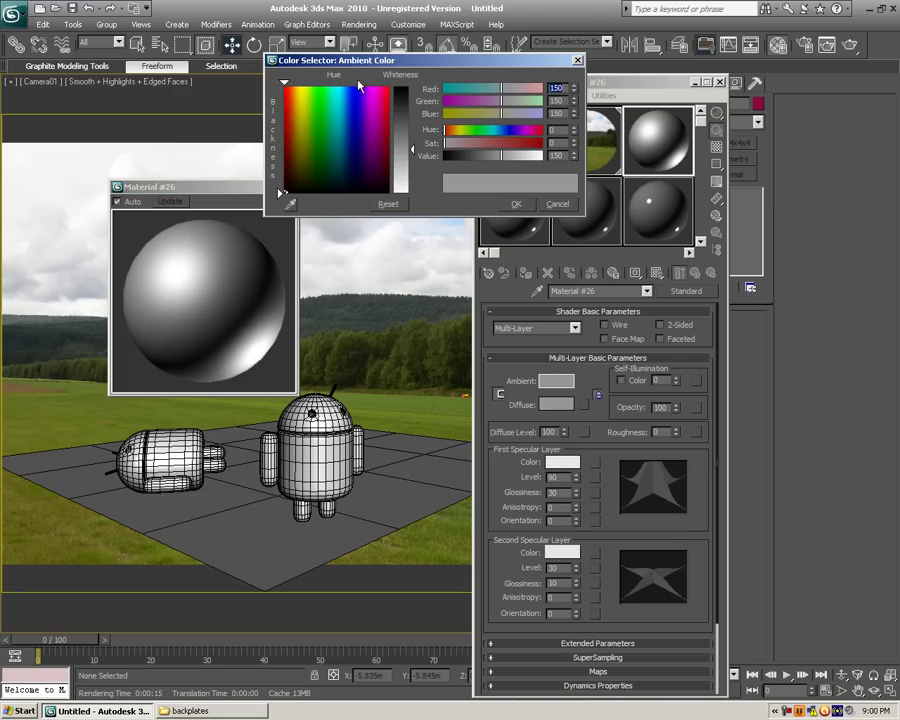
pyautogui.click(316, 88)
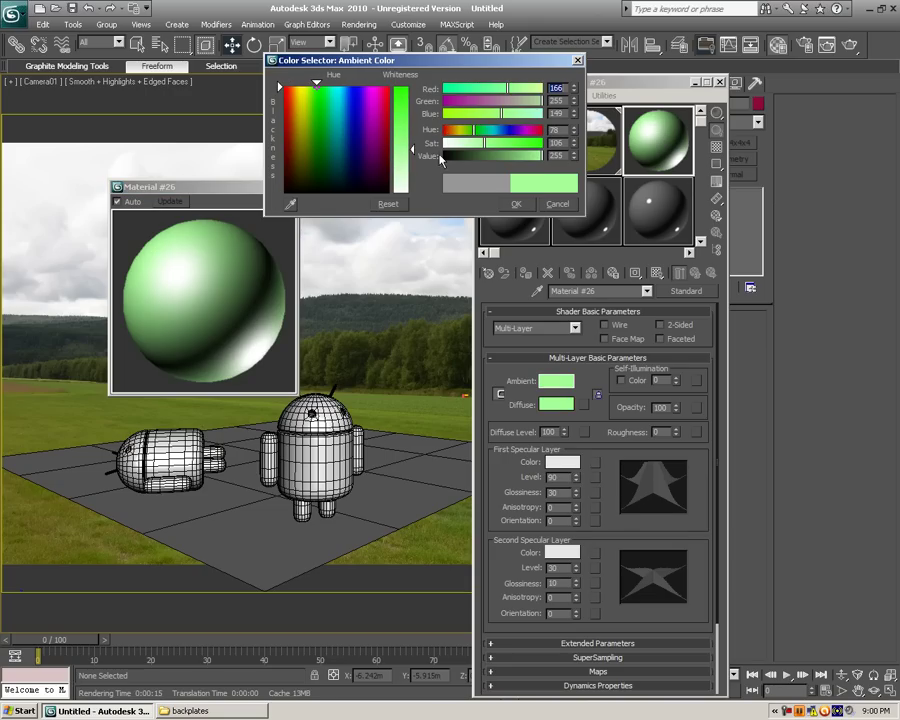
pyautogui.moveTo(484, 155); pyautogui.dragTo(520, 149)
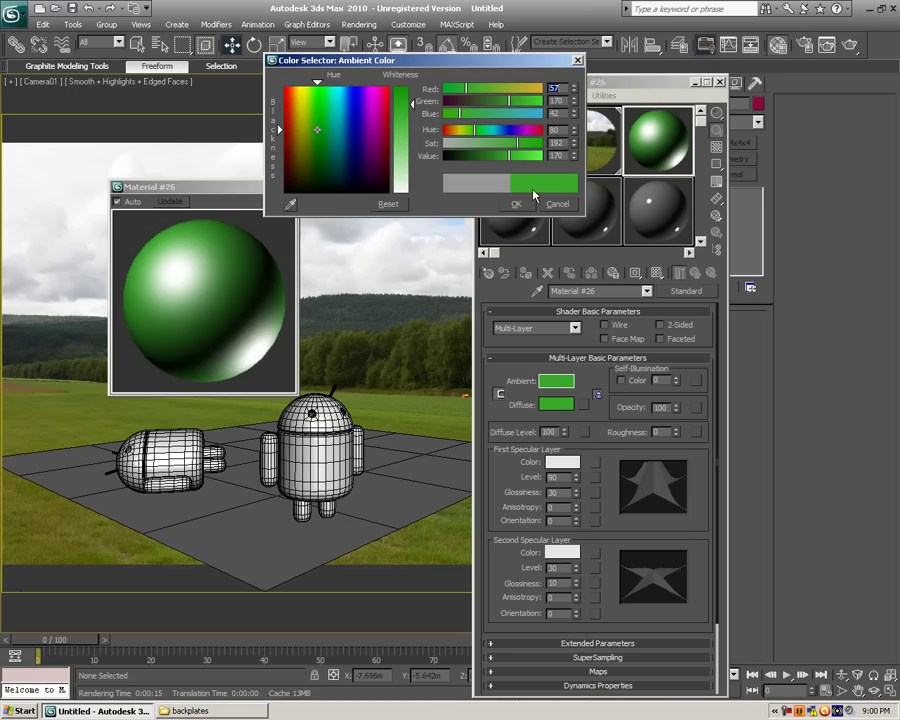
pyautogui.click(519, 204)
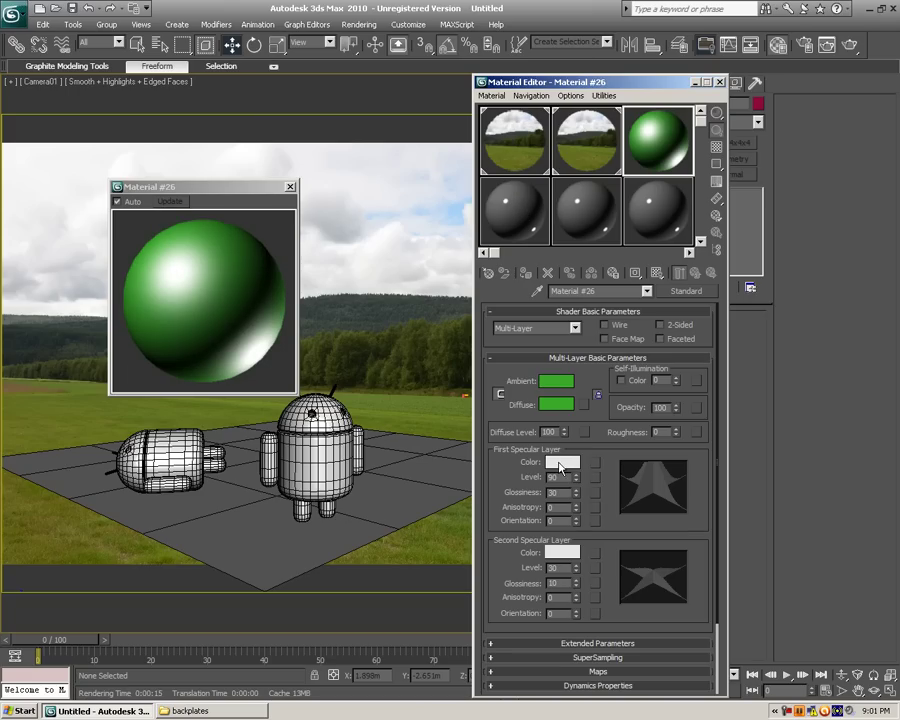
pyautogui.click(563, 551)
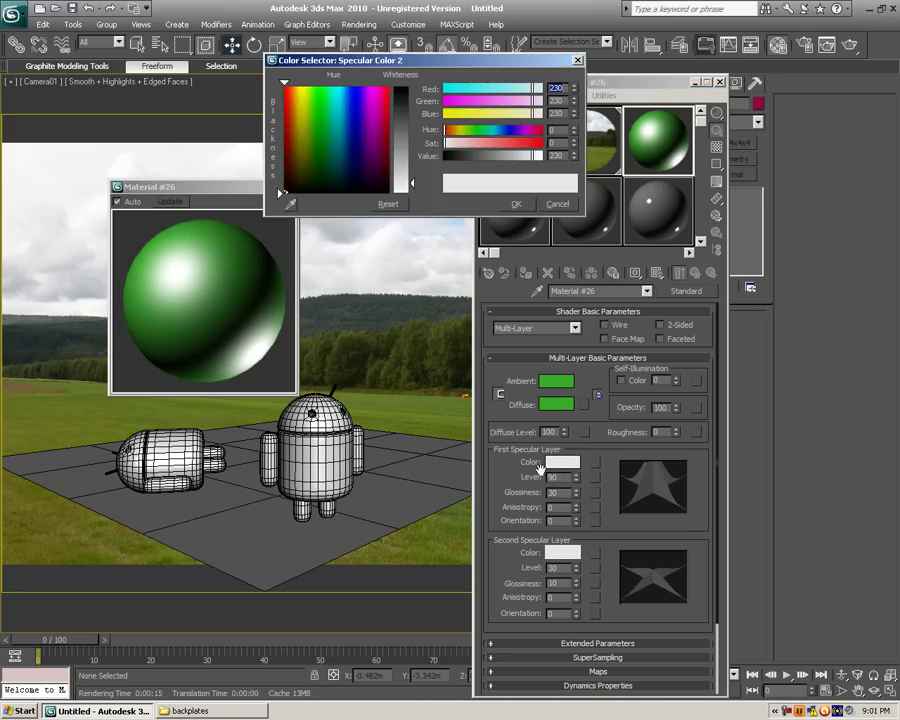
pyautogui.click(330, 116)
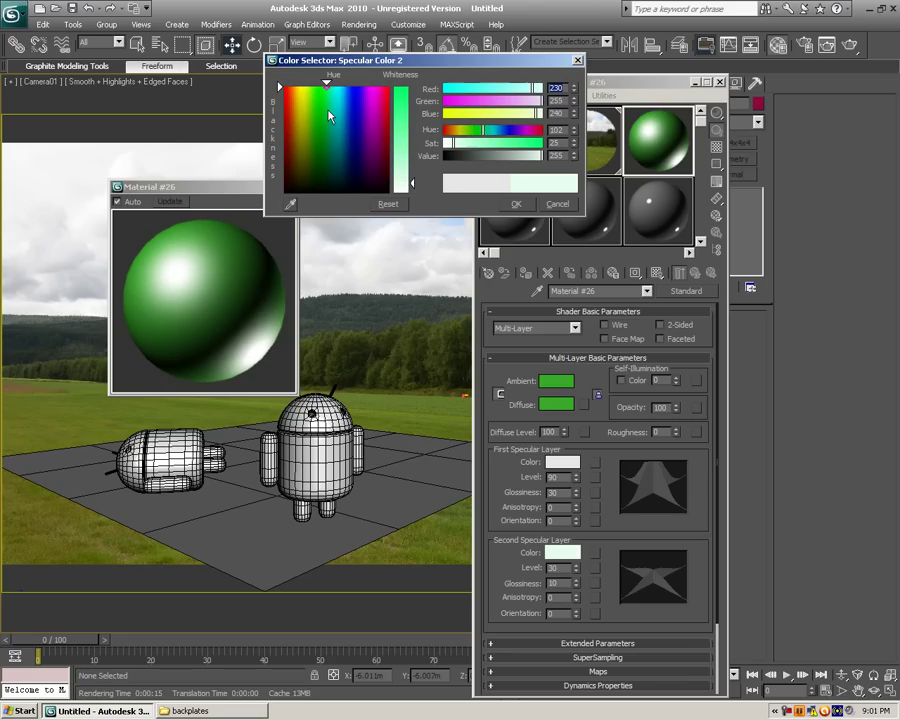
pyautogui.moveTo(411, 183); pyautogui.dragTo(408, 99)
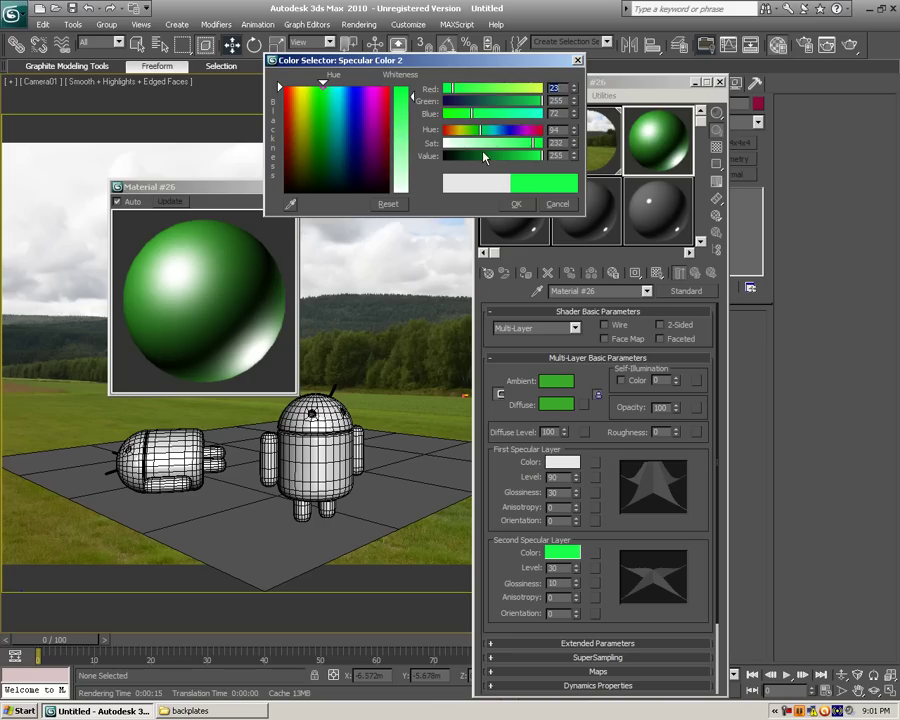
pyautogui.moveTo(484, 157); pyautogui.dragTo(506, 160)
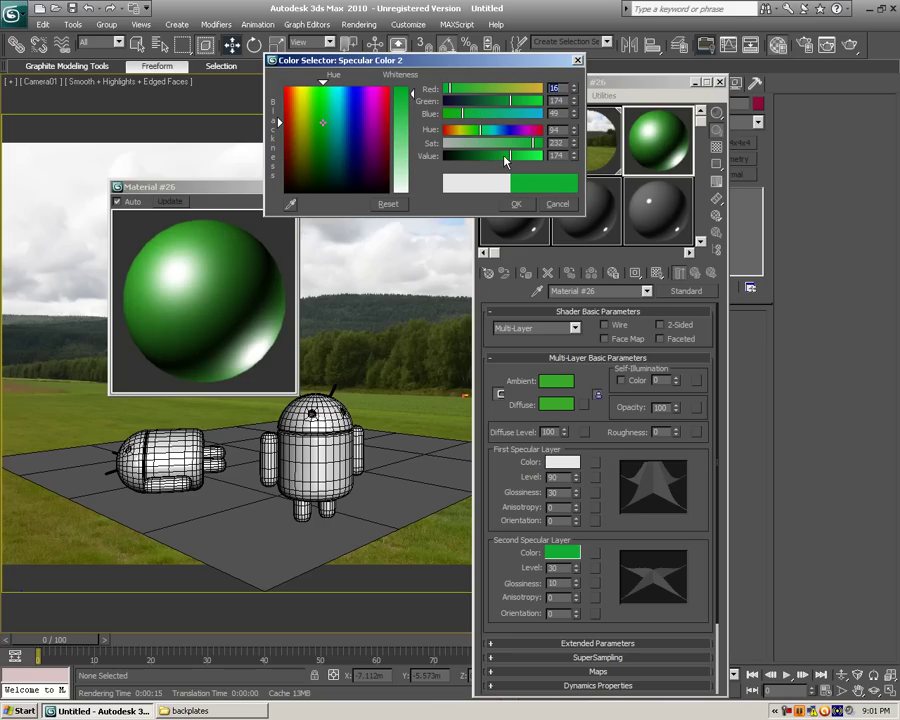
pyautogui.click(545, 203)
pyautogui.click(292, 187)
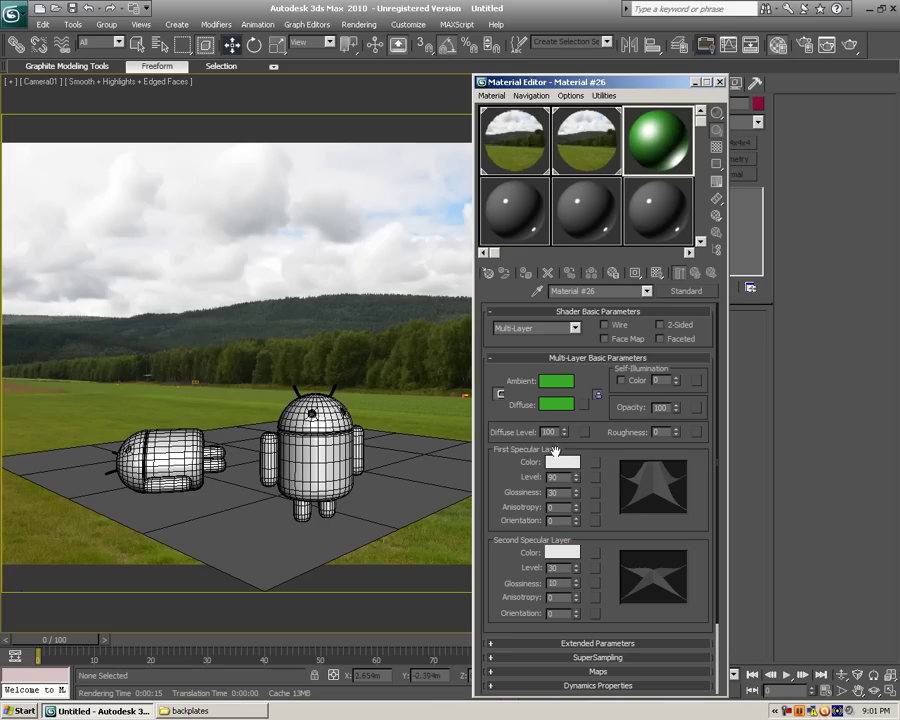
# - Set the first specular layer's color to light green with RGB 87, 244, 106 and open an enlarged material preview
pyautogui.click(561, 461)
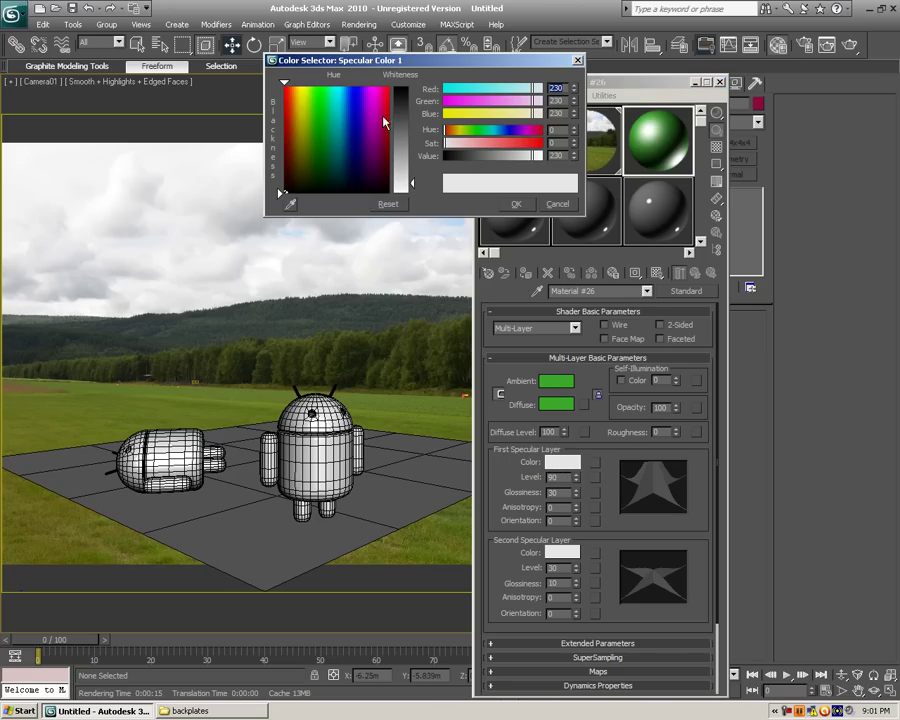
pyautogui.moveTo(315, 101); pyautogui.dragTo(323, 98)
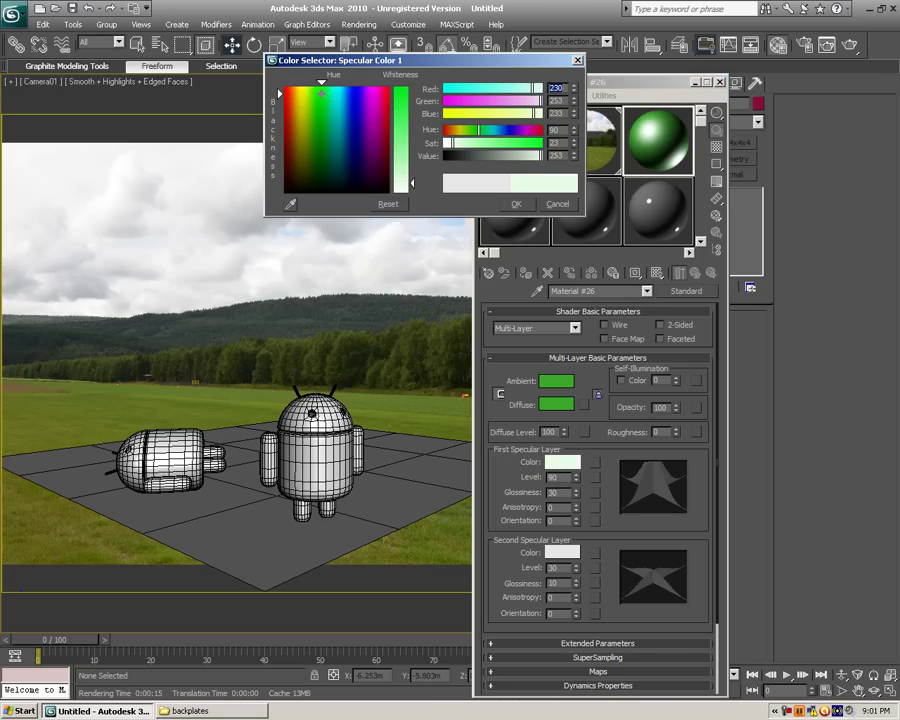
pyautogui.moveTo(402, 183); pyautogui.dragTo(402, 124)
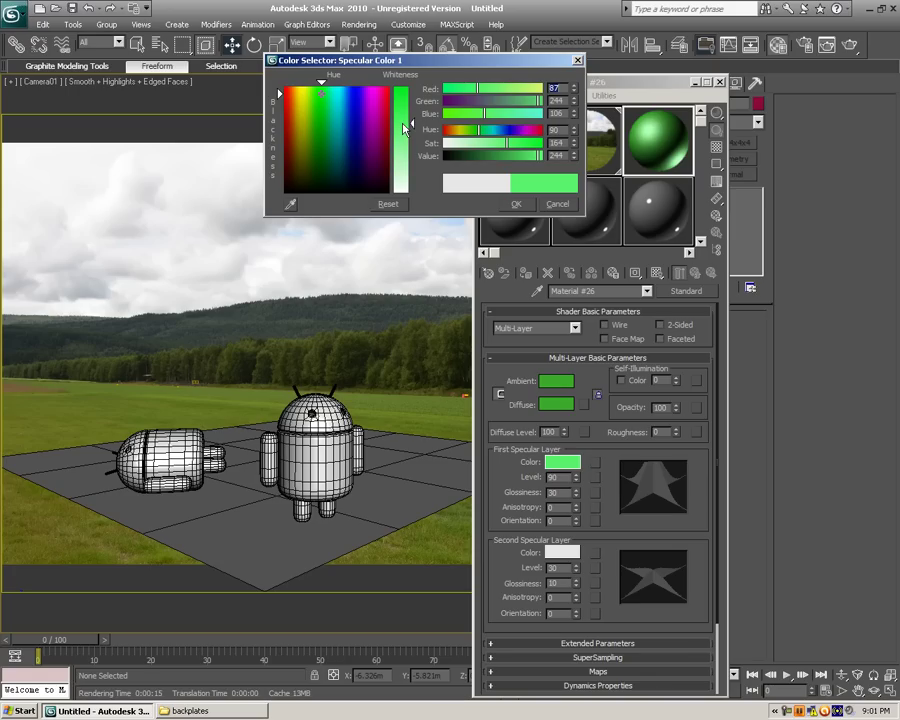
pyautogui.click(516, 203)
pyautogui.doubleClick(663, 157)
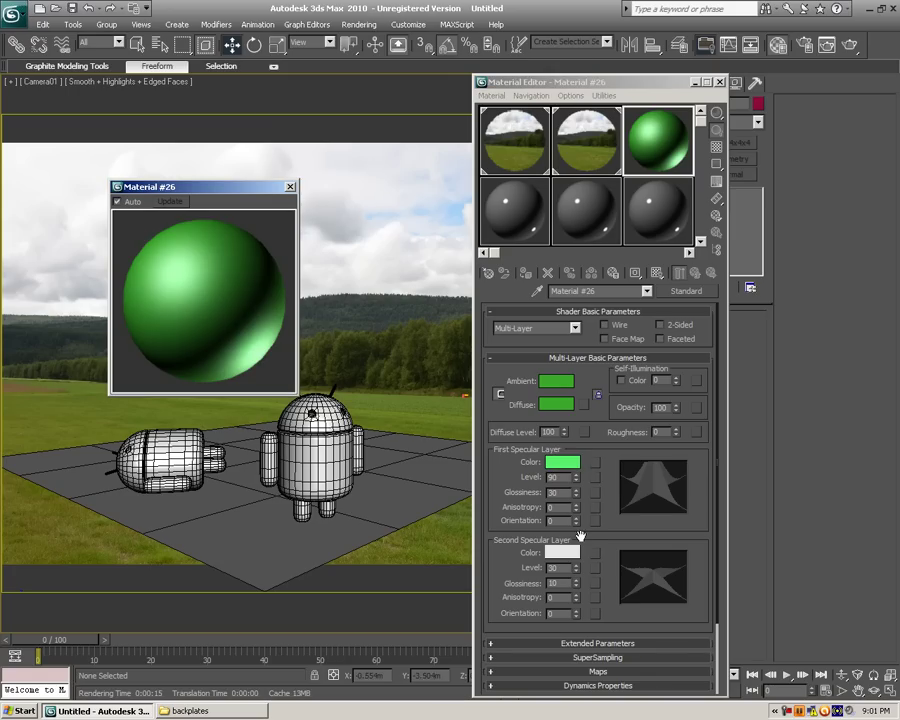
# - Enable the material's Reflection map, assign a Raytrace map to it, and return to the parent material
pyautogui.click(590, 357)
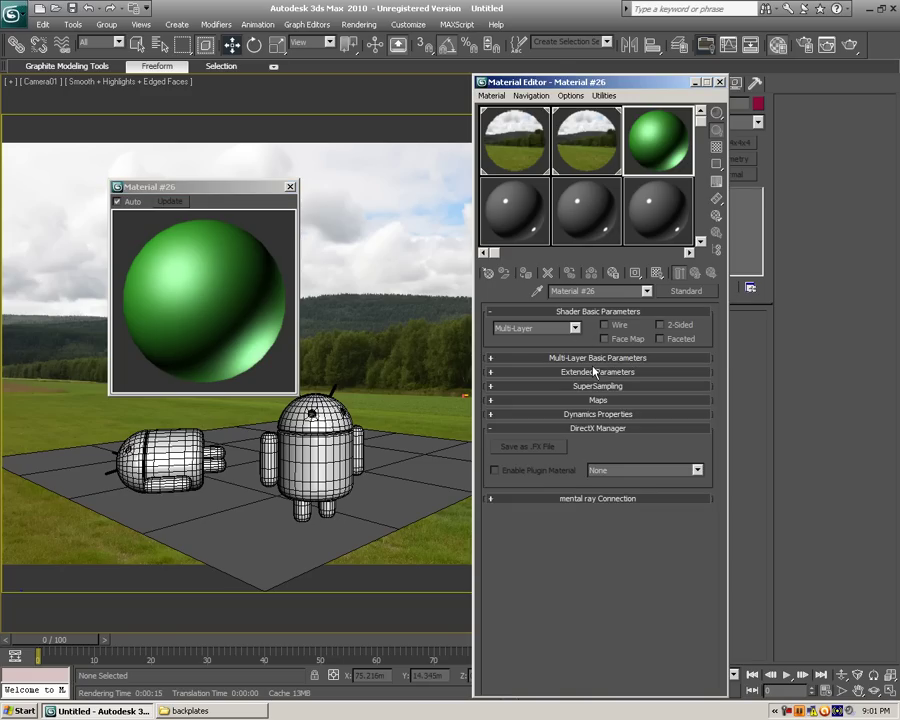
pyautogui.click(595, 399)
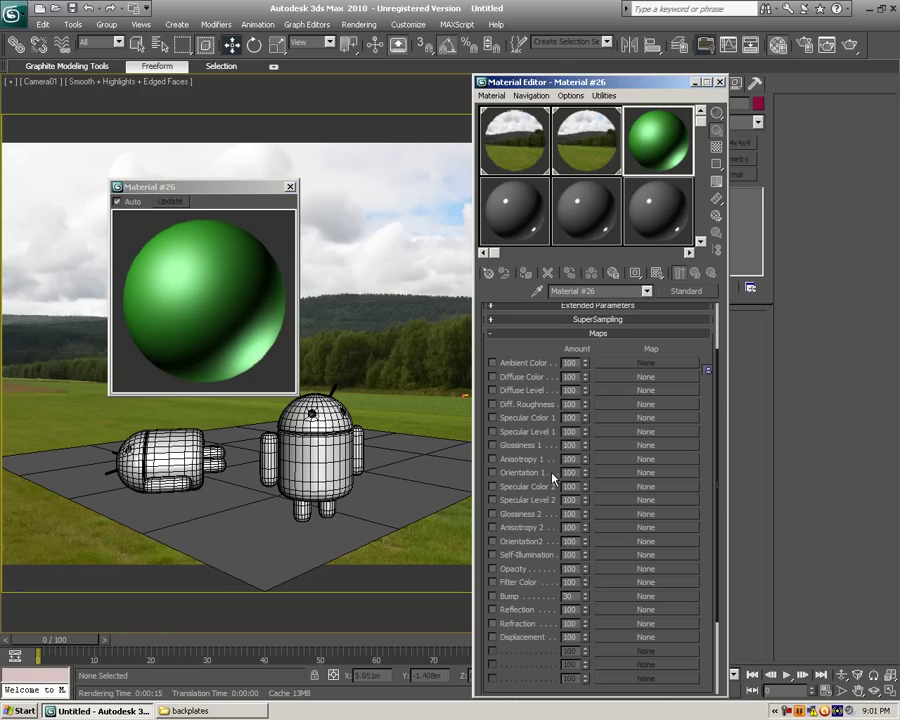
pyautogui.click(492, 609)
pyautogui.click(603, 611)
pyautogui.moveTo(368, 532); pyautogui.dragTo(332, 303)
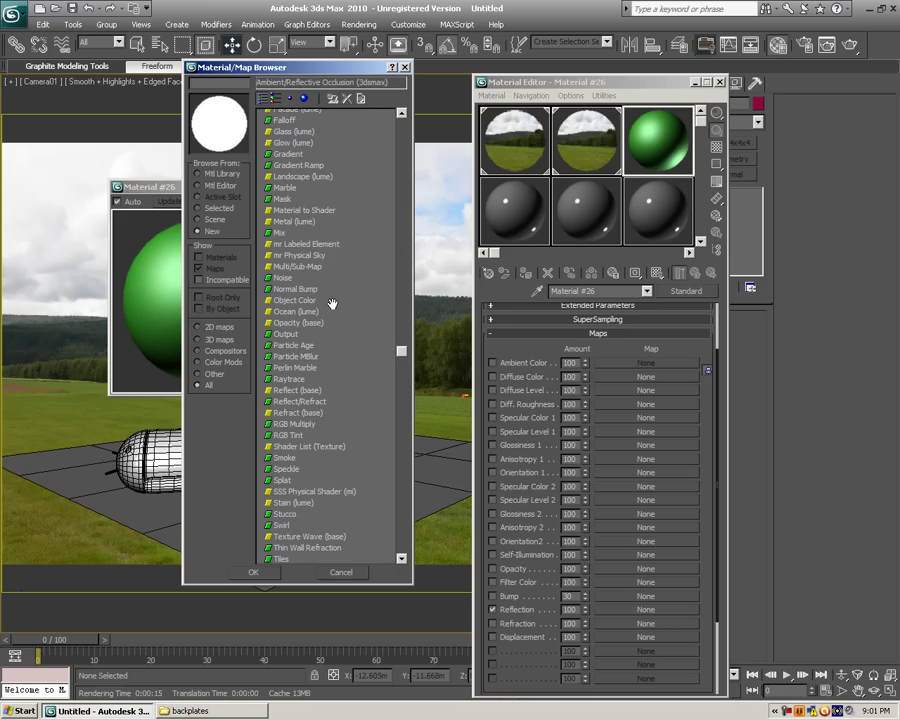
pyautogui.doubleClick(289, 380)
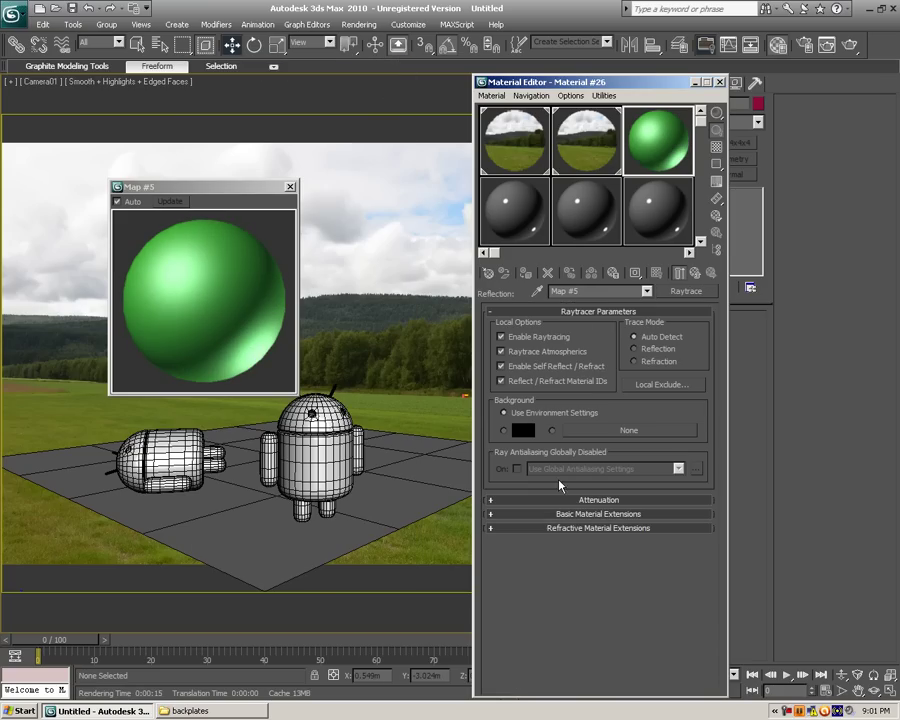
pyautogui.click(695, 273)
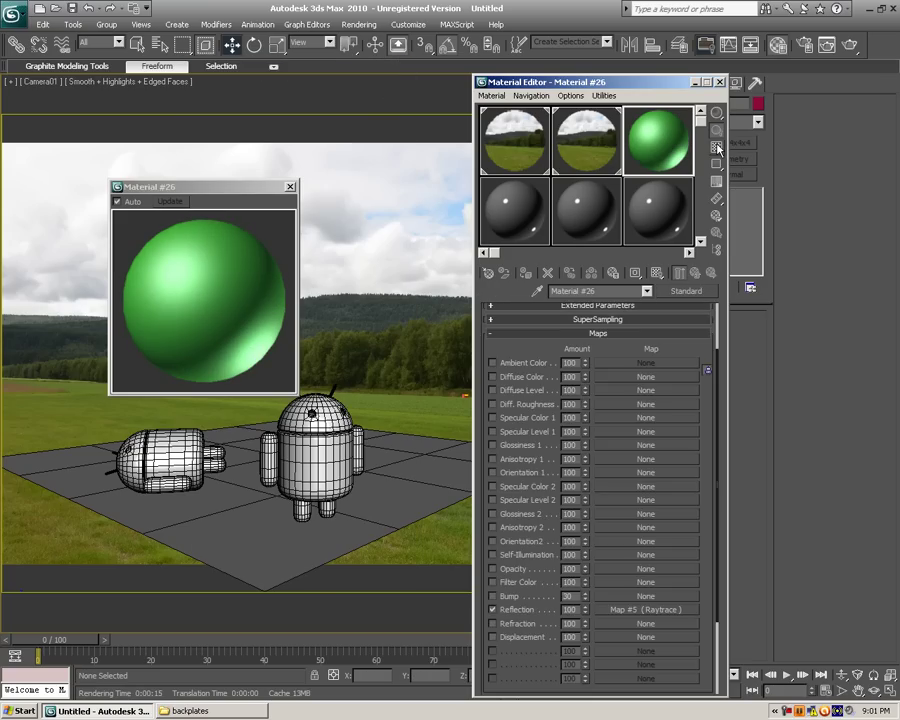
# - Show the checkered background behind the sample, set the Reflection amount to 15, and close the enlarged preview
pyautogui.click(717, 147)
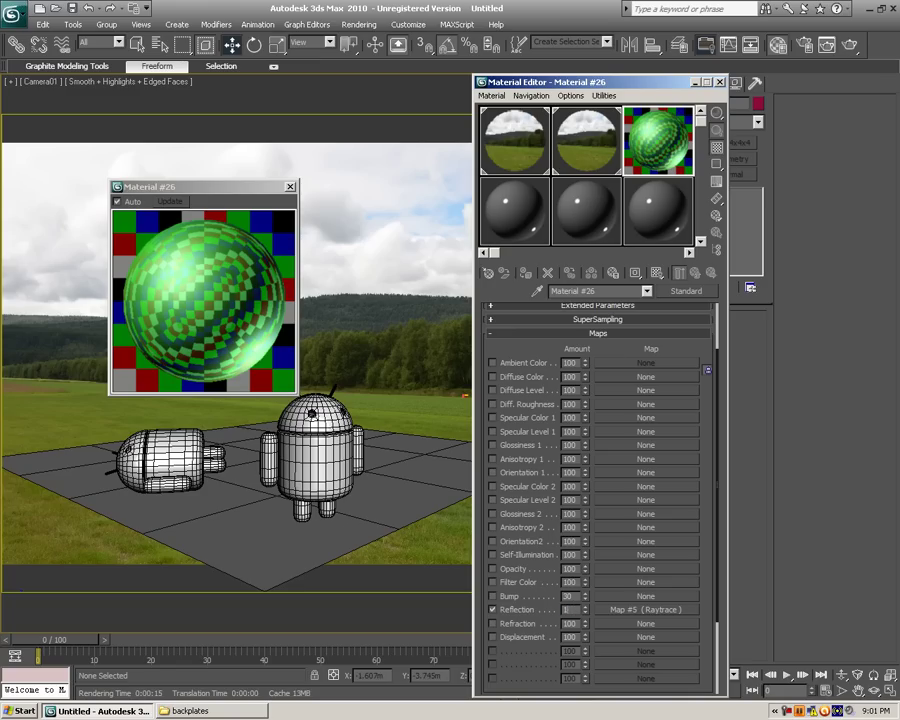
pyautogui.click(572, 596)
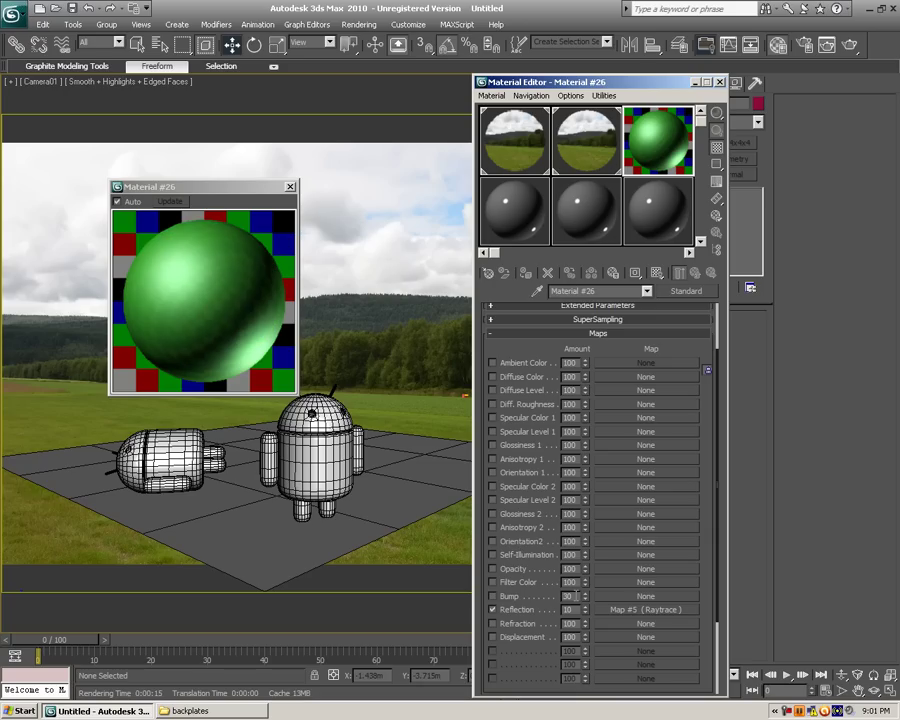
pyautogui.click(579, 609)
pyautogui.click(290, 187)
# - Apply the green multi-layer material to the standing and the lying Android figures and close the Material Editor
pyautogui.moveTo(642, 139); pyautogui.dragTo(336, 424)
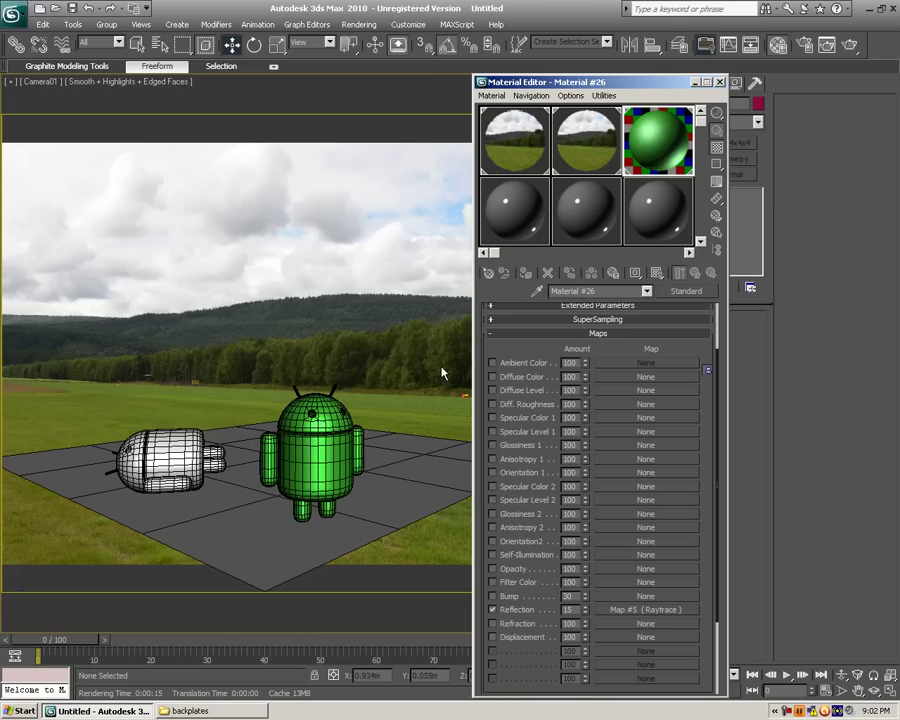
pyautogui.moveTo(640, 152); pyautogui.dragTo(198, 455)
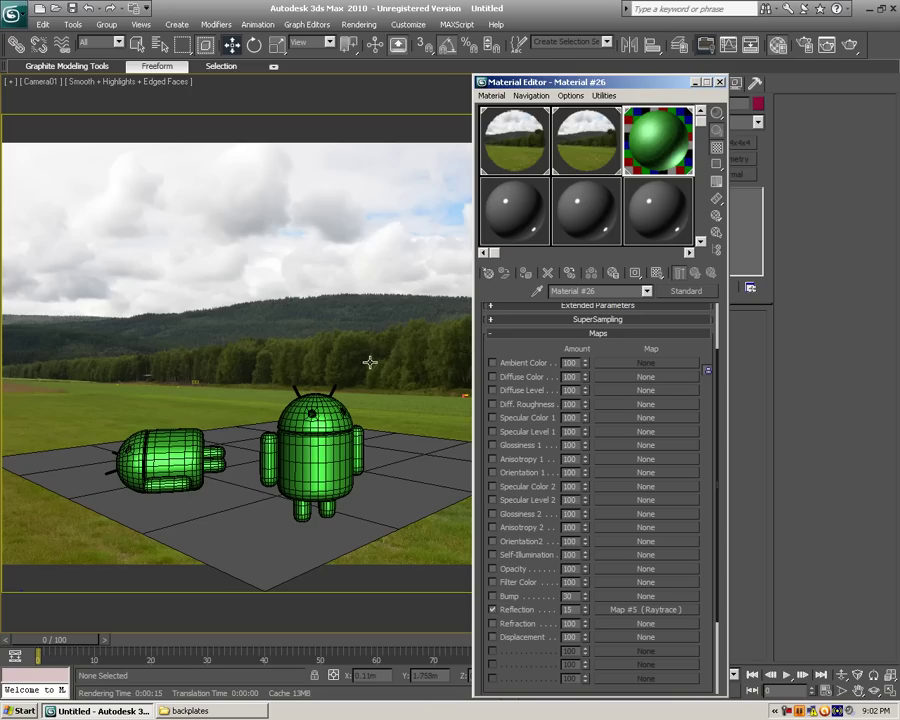
pyautogui.click(719, 82)
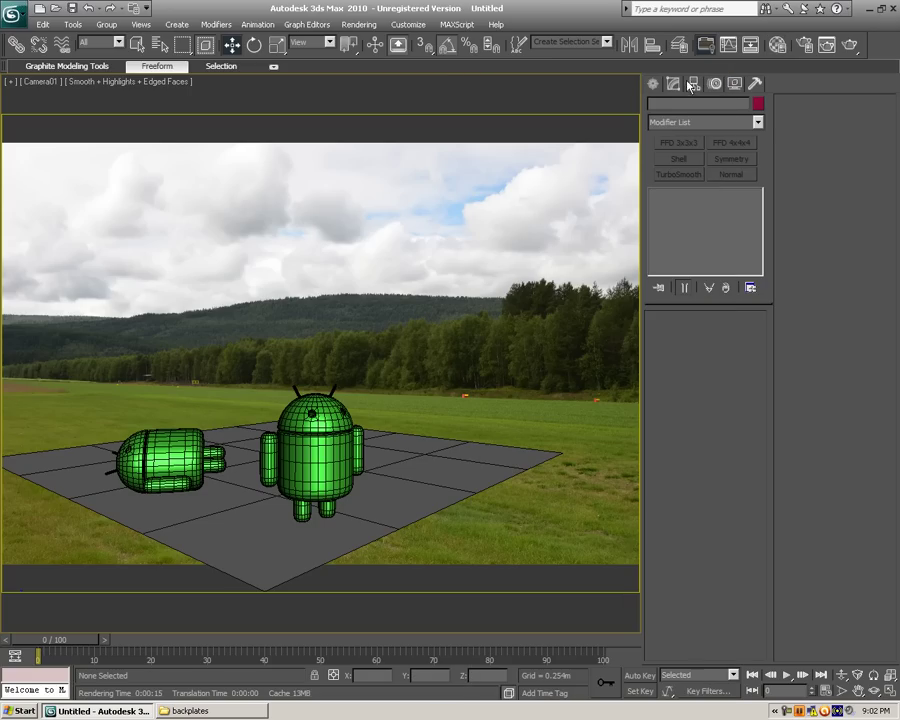
# - Render the Camera01 view to check the green material, and close the render and its setup
pyautogui.click(805, 47)
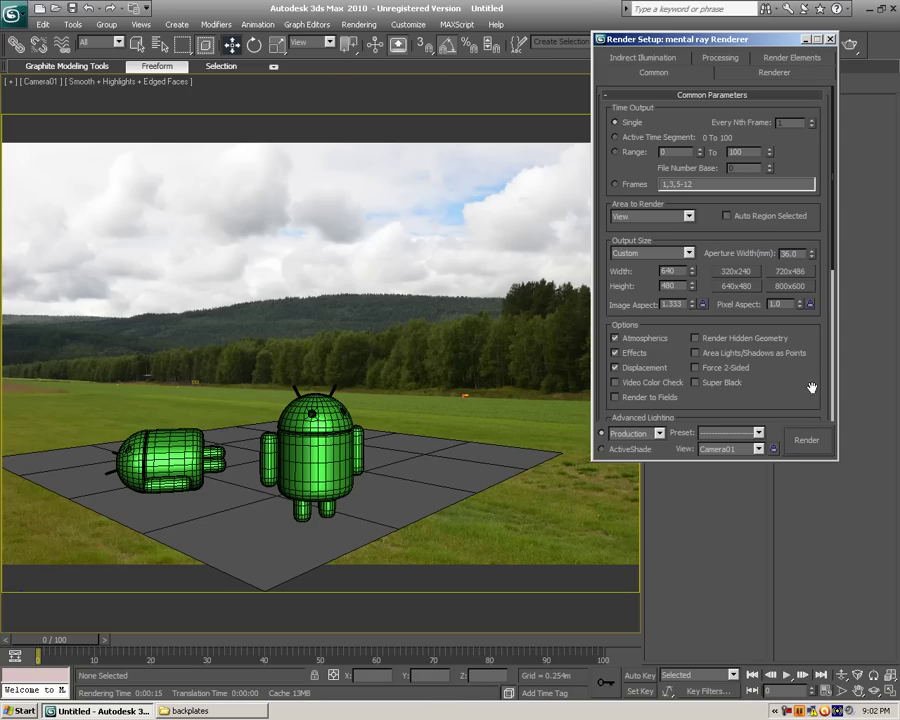
pyautogui.click(808, 443)
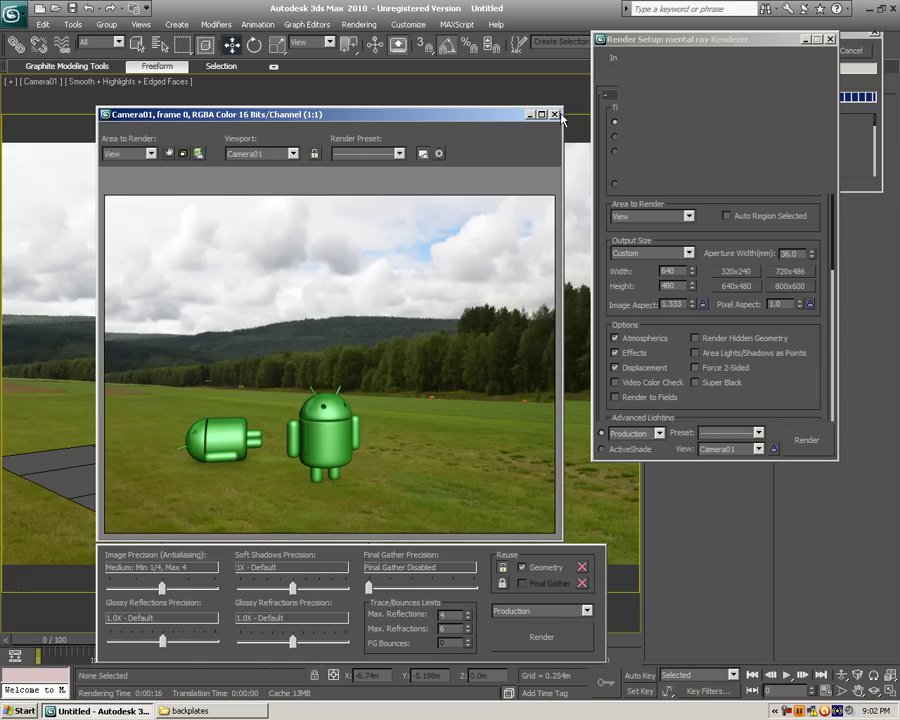
pyautogui.click(555, 116)
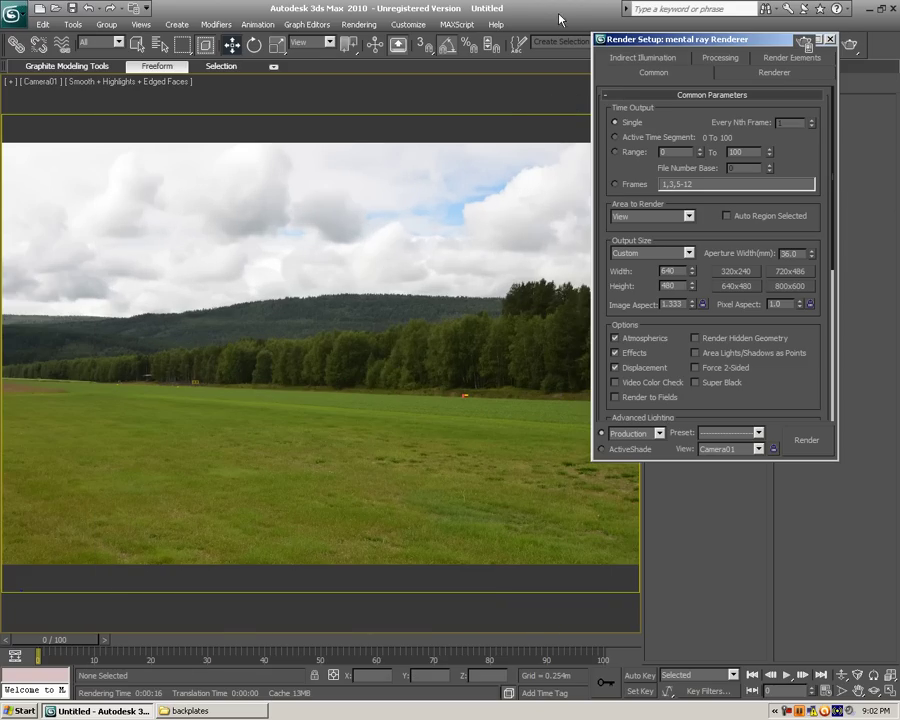
pyautogui.press('F10')
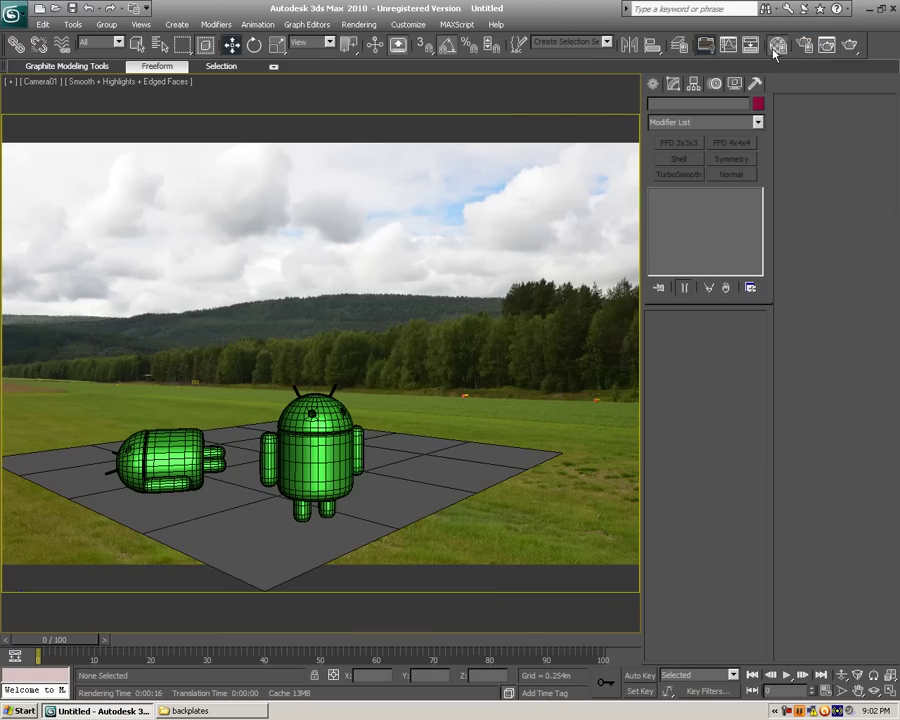
# - Reopen the Material Editor, collapse the material's expanded parameter sections, and rename the green multi-layer material Shader1
pyautogui.click(774, 49)
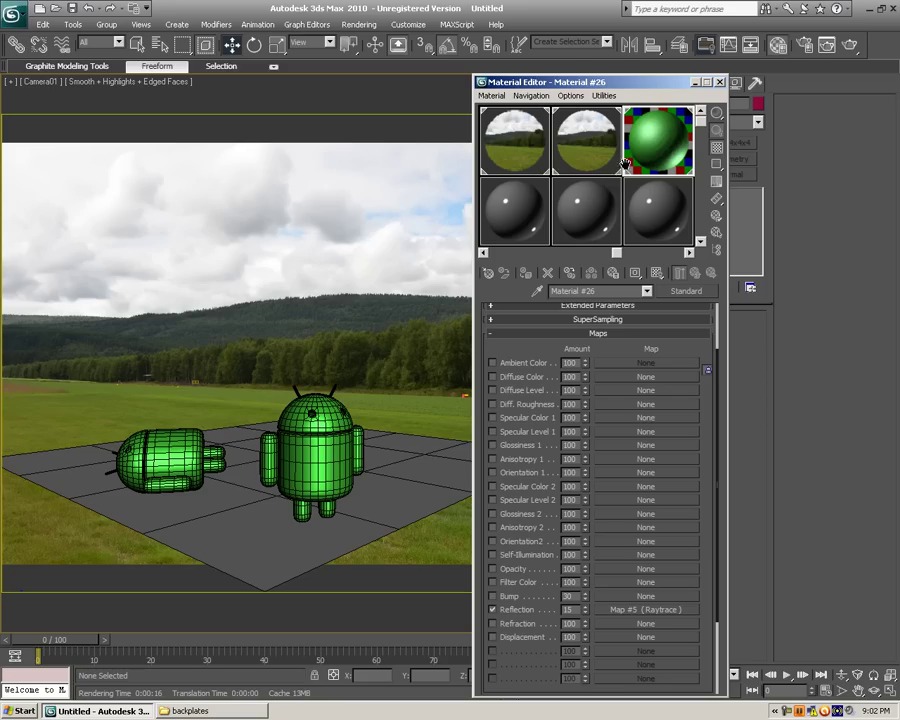
pyautogui.click(663, 334)
pyautogui.click(585, 312)
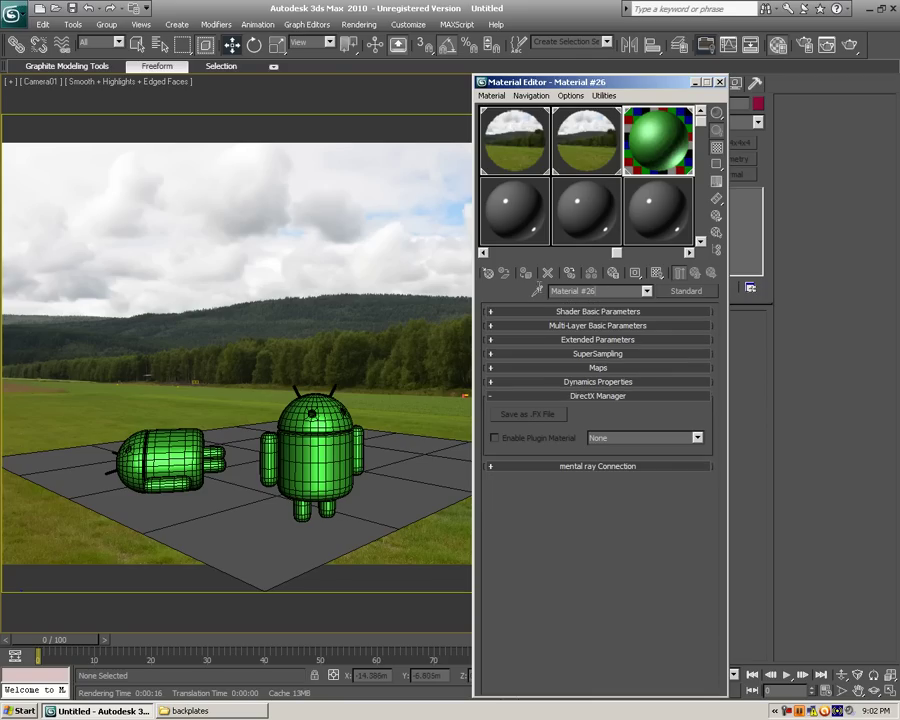
pyautogui.write('Shader1')
# - Create a Car Paint Material (mi) in the first unused sample slot
pyautogui.click(525, 224)
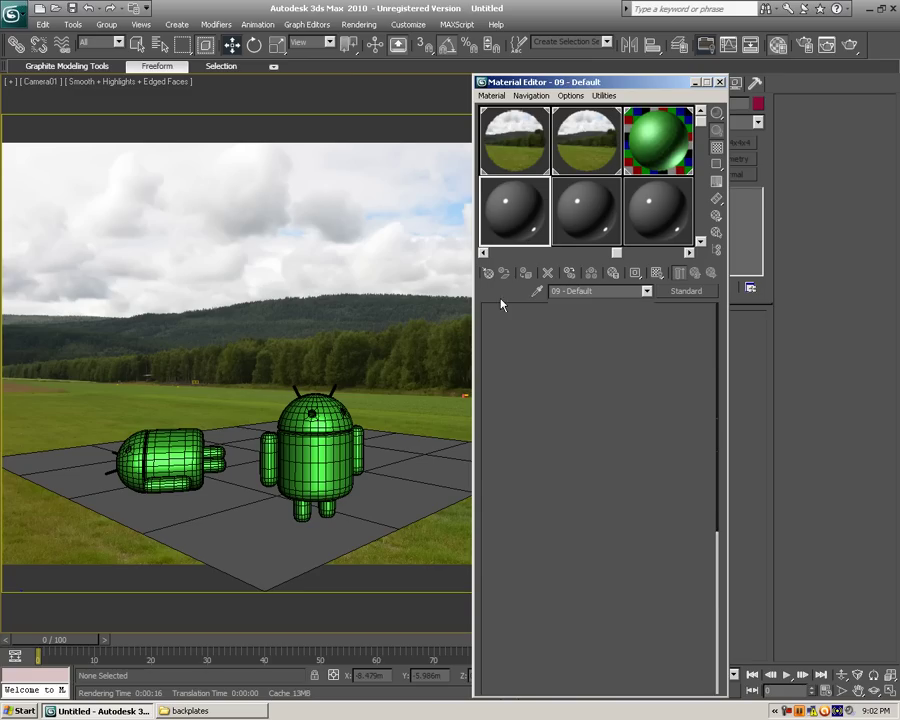
pyautogui.click(488, 274)
pyautogui.doubleClick(460, 271)
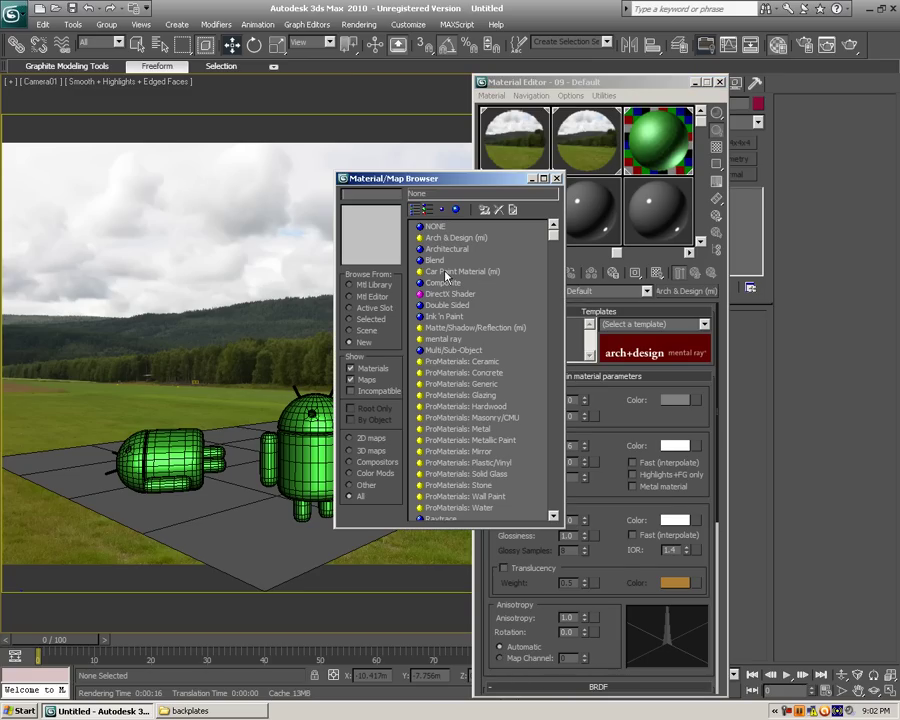
pyautogui.click(447, 181)
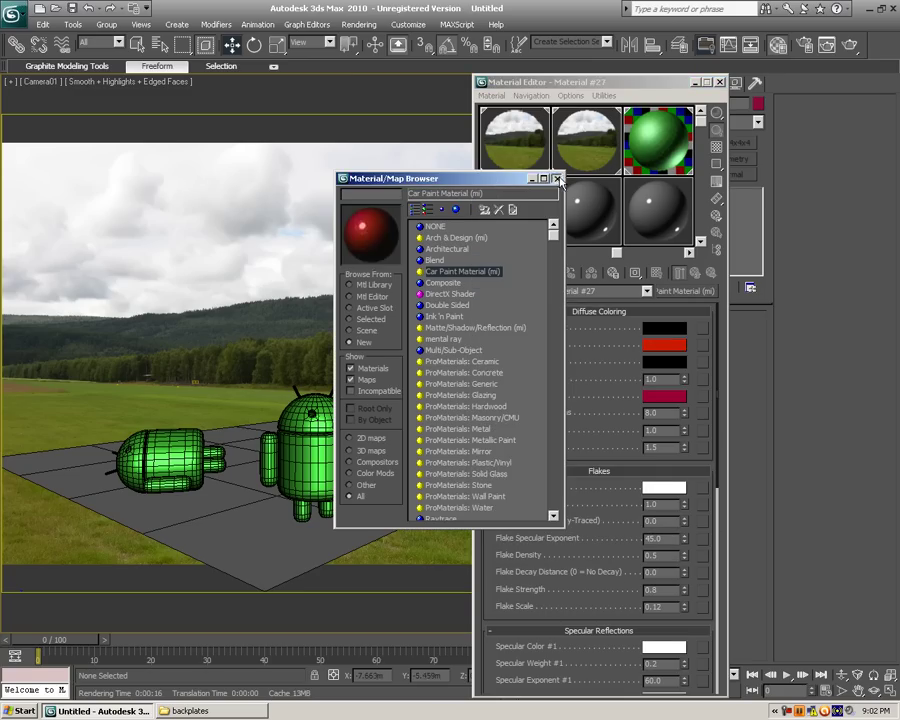
pyautogui.click(558, 178)
# - Set the car paint's base color to green with RGB 0, 210, 15
pyautogui.click(675, 345)
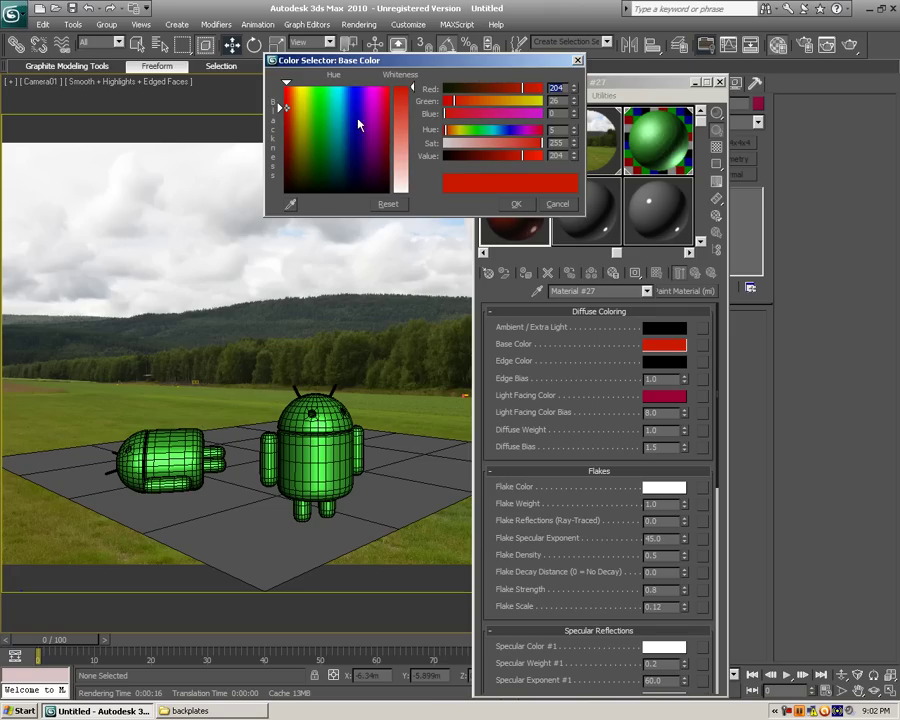
pyautogui.moveTo(311, 102); pyautogui.dragTo(321, 86)
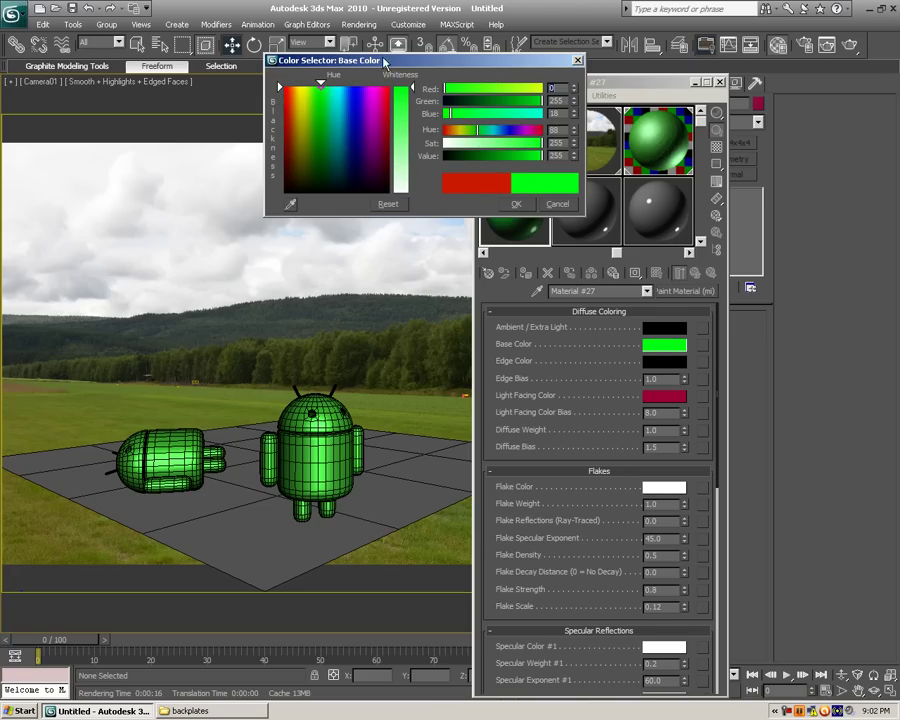
pyautogui.moveTo(384, 58); pyautogui.dragTo(242, 70)
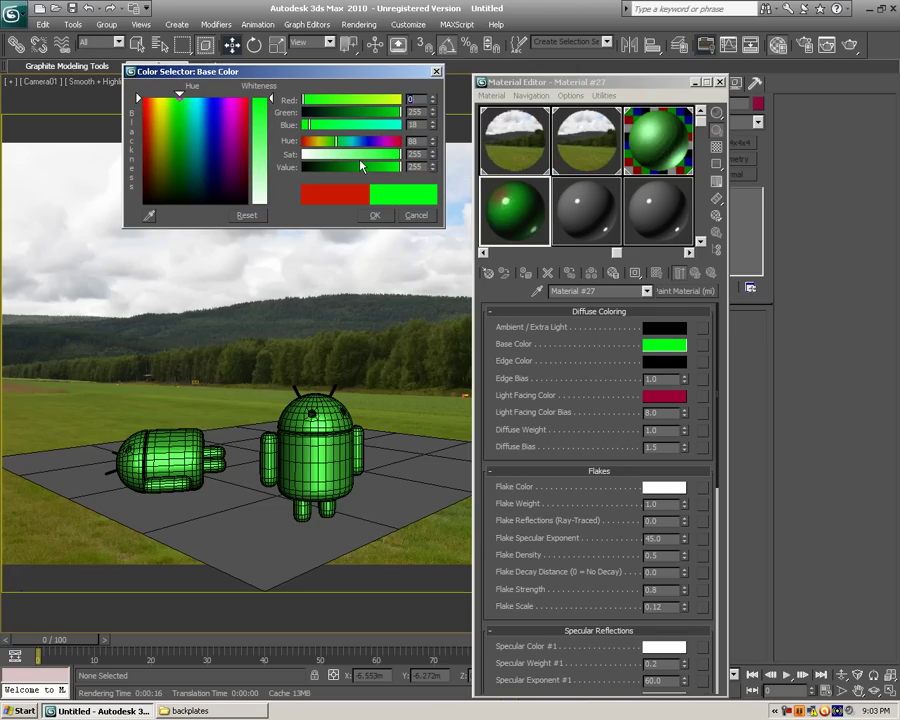
pyautogui.moveTo(362, 165); pyautogui.dragTo(384, 163)
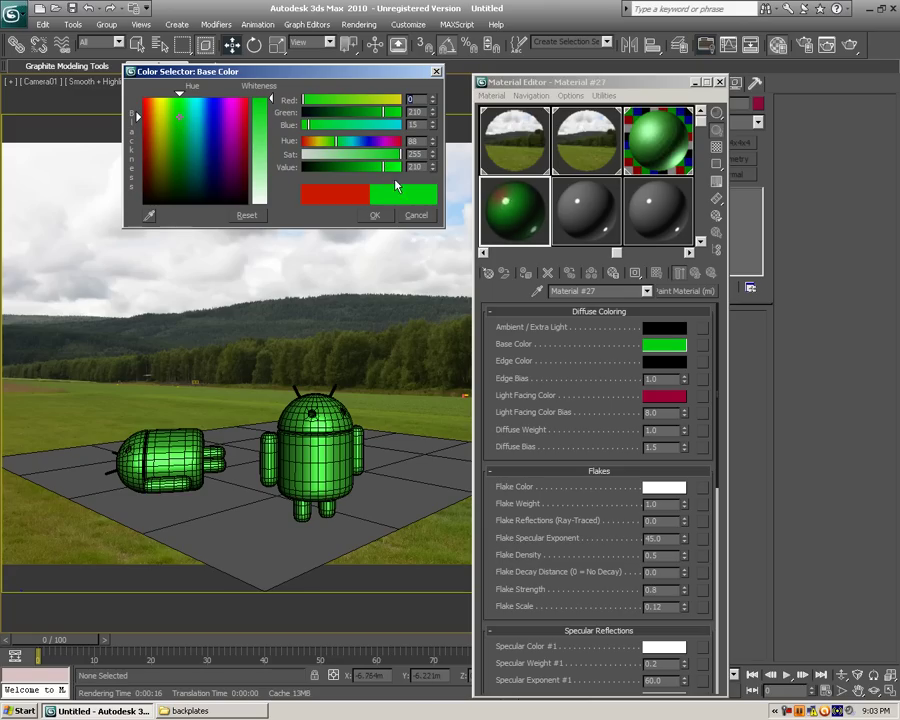
pyautogui.click(383, 216)
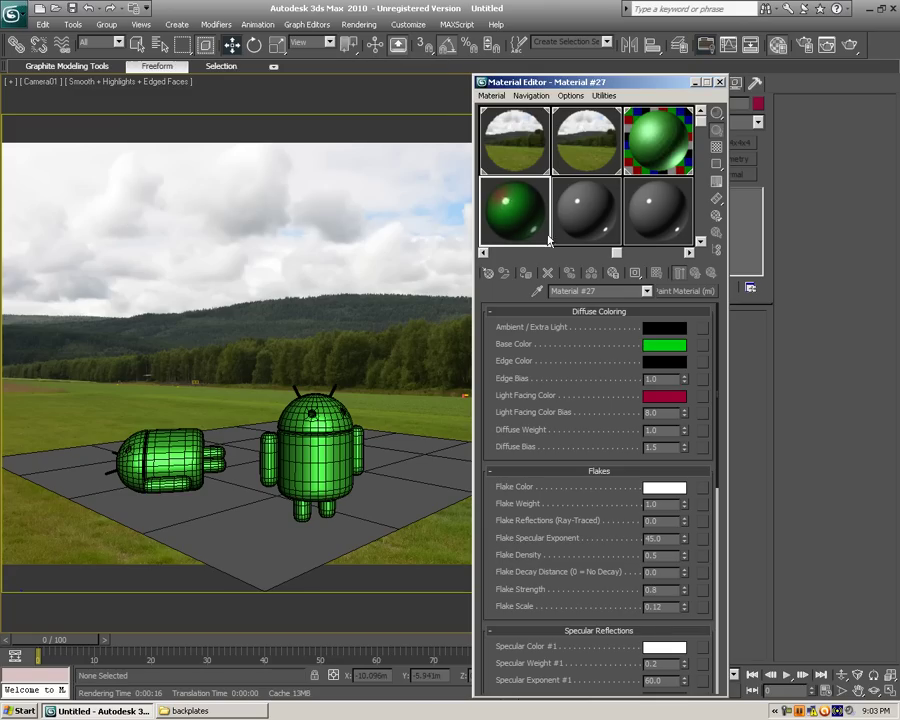
# - Set the car paint's light facing color to bright green with RGB 0, 255, 12 and its light facing color bias to 10
pyautogui.click(663, 394)
pyautogui.moveTo(210, 115); pyautogui.dragTo(181, 103)
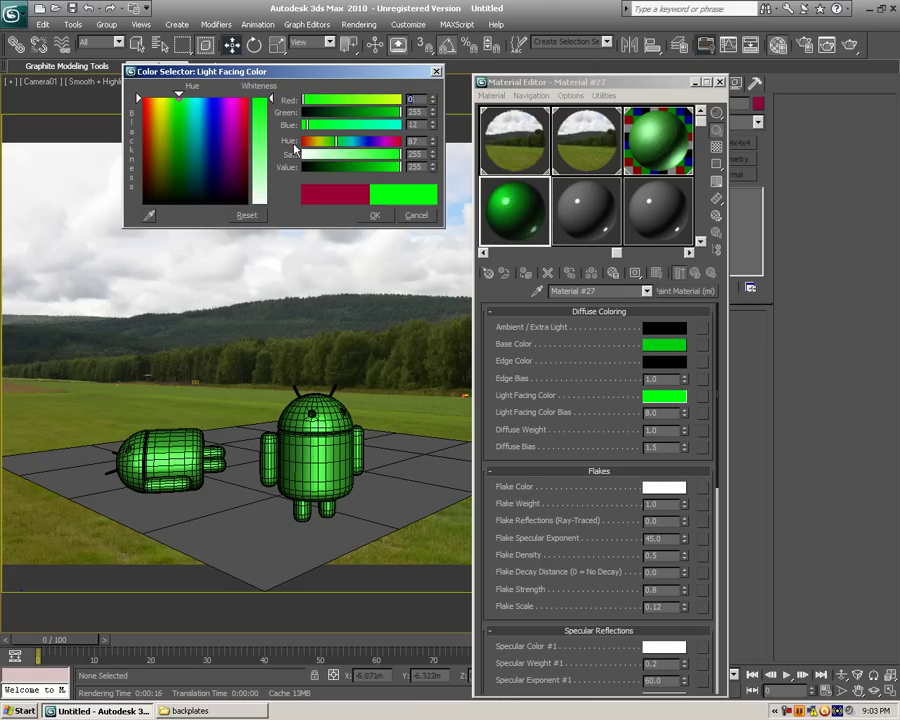
pyautogui.click(375, 215)
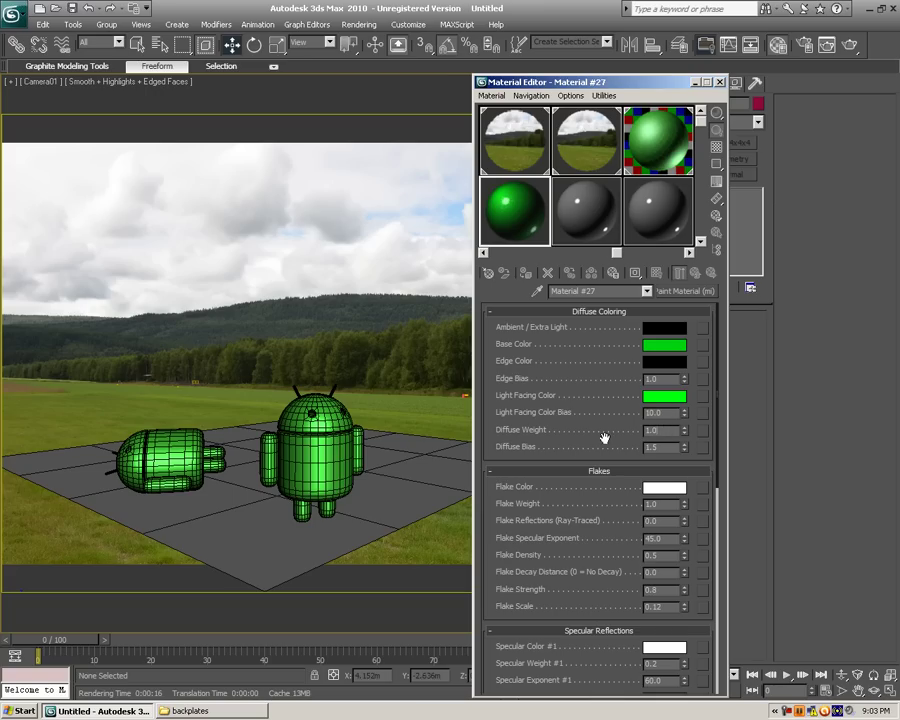
# - Apply the green car paint material to the standing Android figure and select the Shader1 sample slot
pyautogui.scroll(-5, 604, 438)
pyautogui.doubleClick(520, 230)
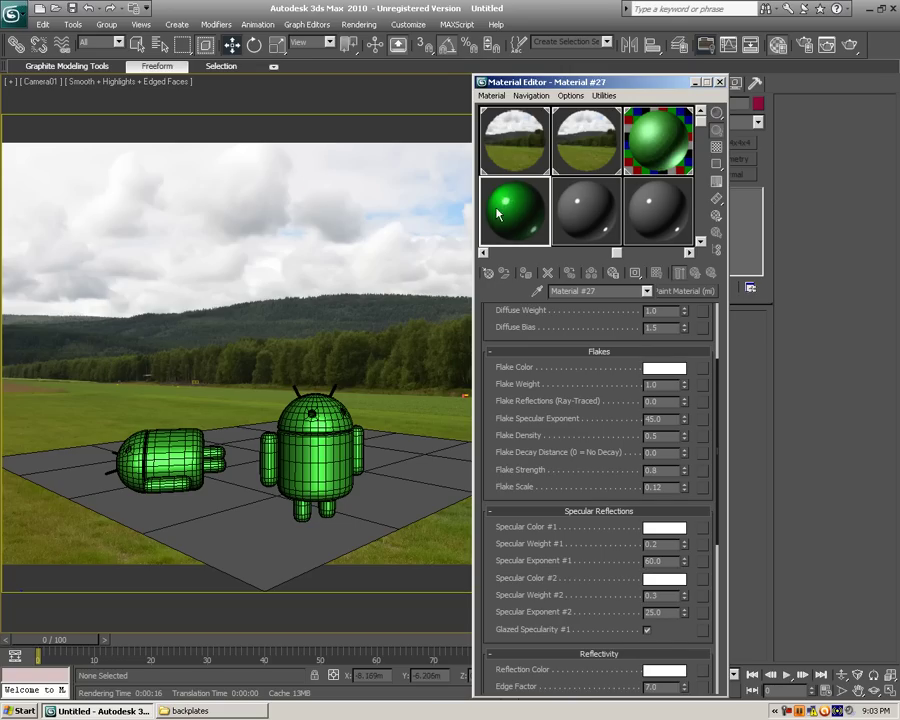
pyautogui.click(290, 187)
pyautogui.moveTo(305, 428); pyautogui.dragTo(305, 428)
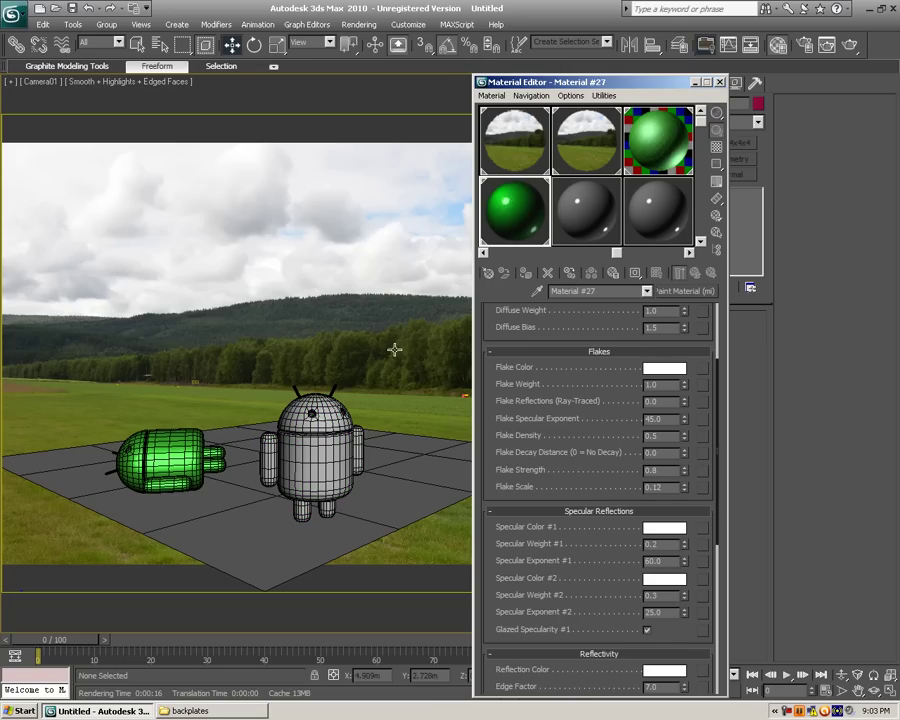
pyautogui.click(641, 152)
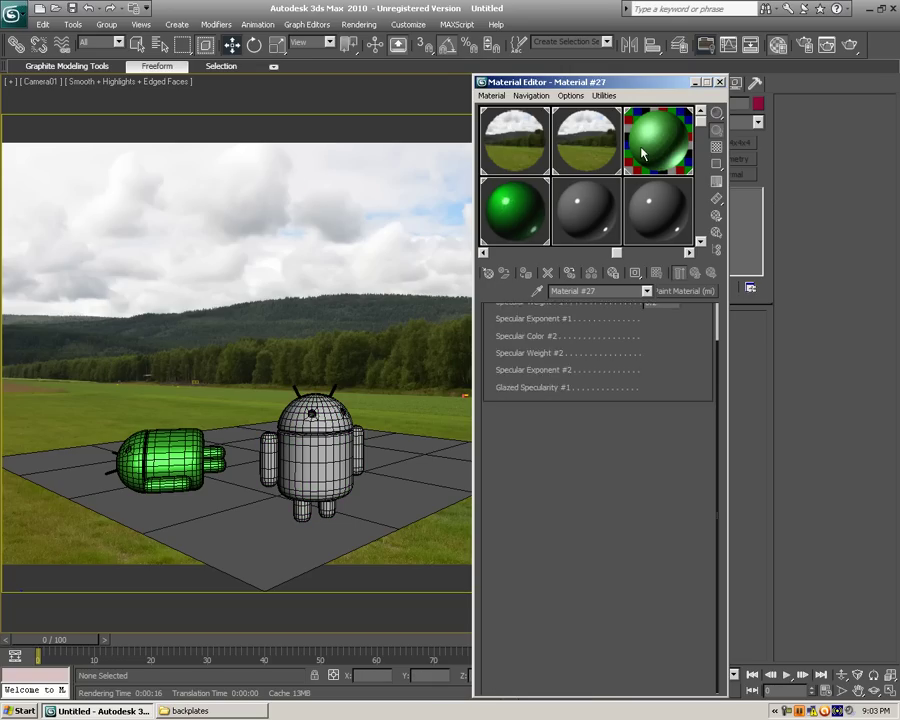
# - Close the Material Editor and render the Camera01 view to compare the two materials on the figures
pyautogui.click(720, 83)
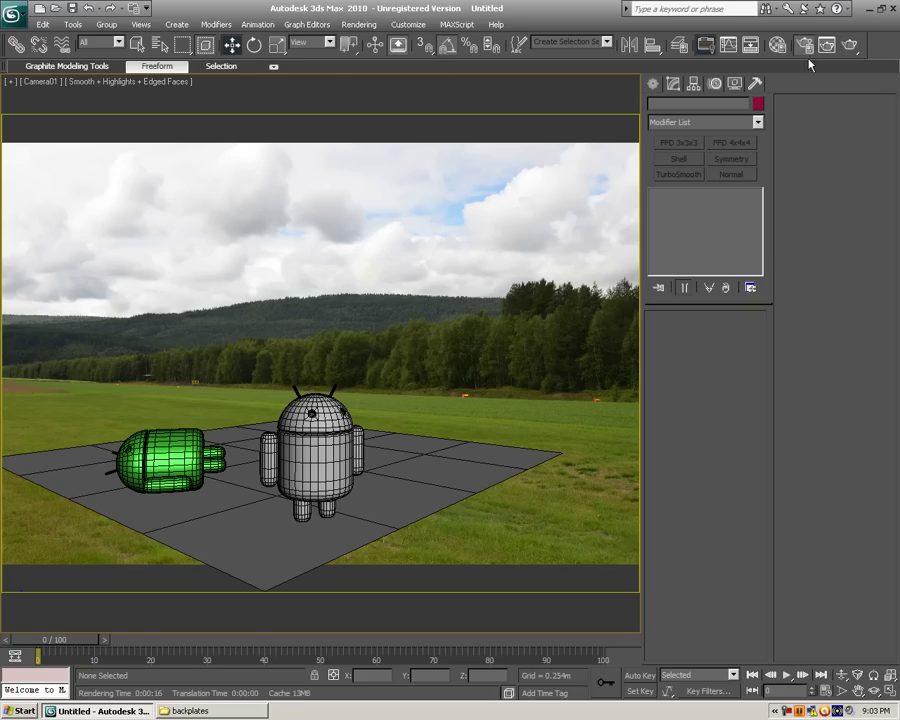
pyautogui.press('F10')
pyautogui.click(806, 440)
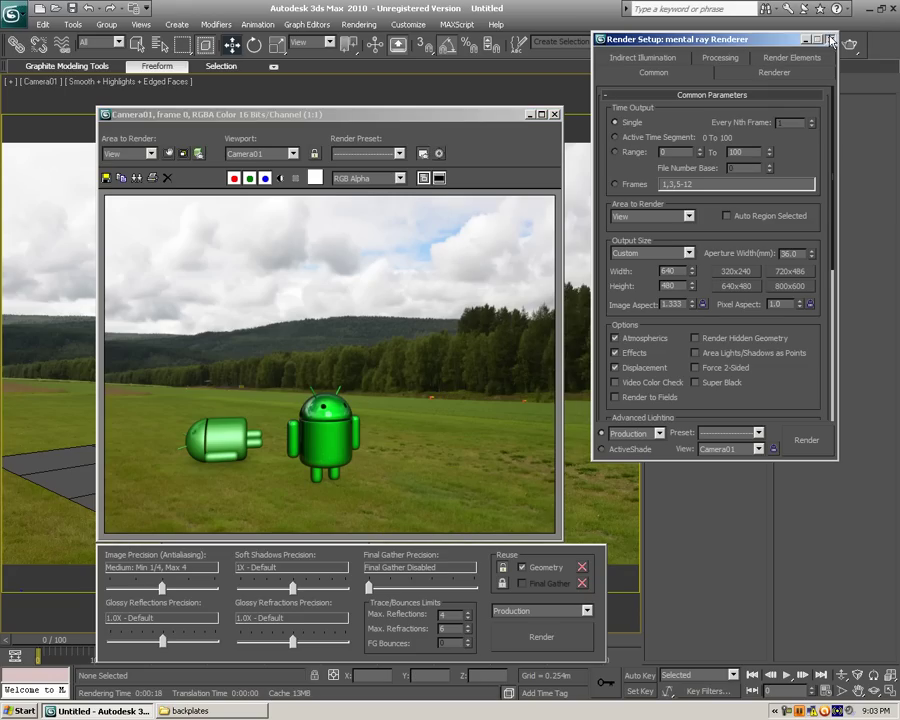
# - Close the render setup and rendered frame, and bring up the green car paint's diffuse coloring settings in the Material Editor
pyautogui.click(829, 39)
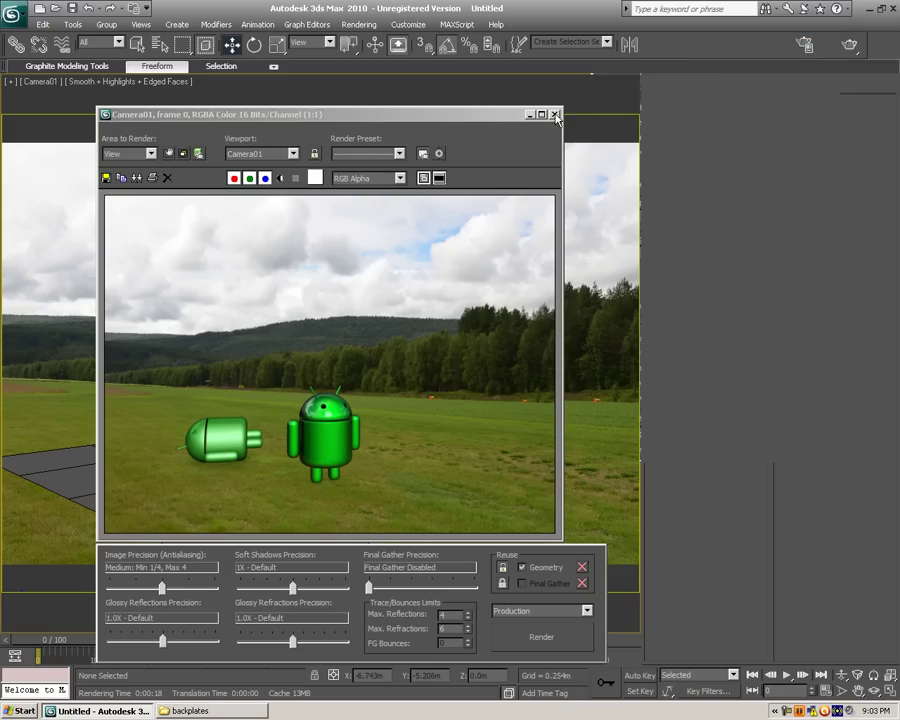
pyautogui.click(555, 115)
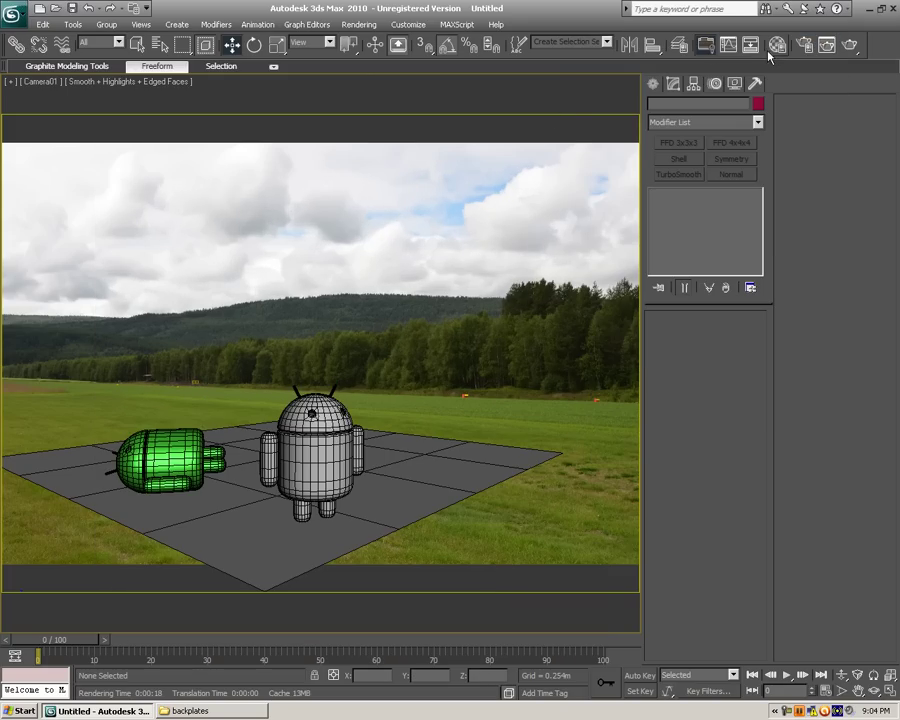
pyautogui.click(776, 45)
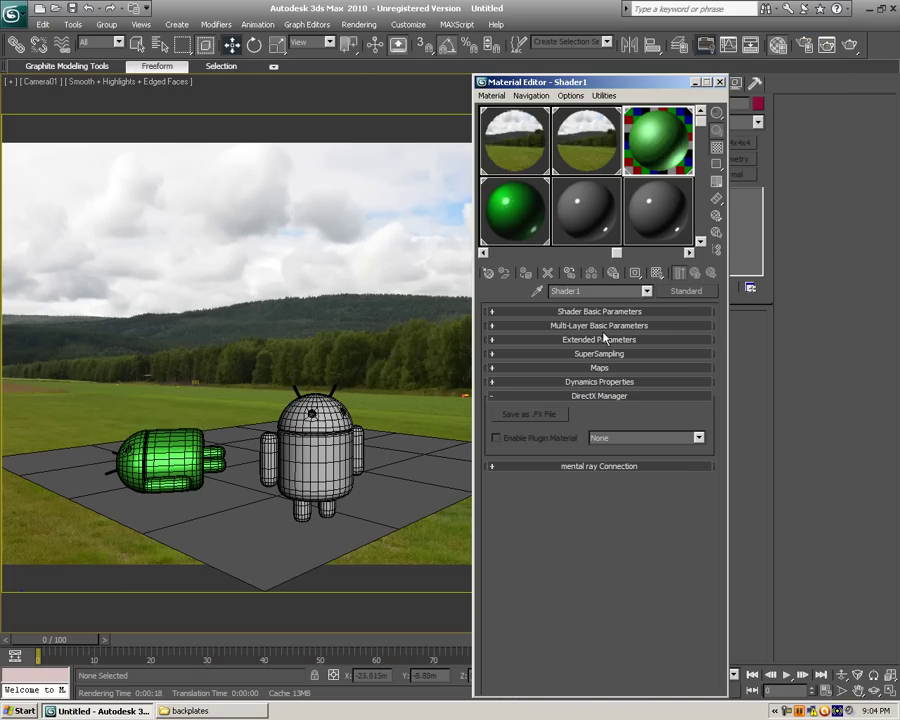
pyautogui.click(514, 210)
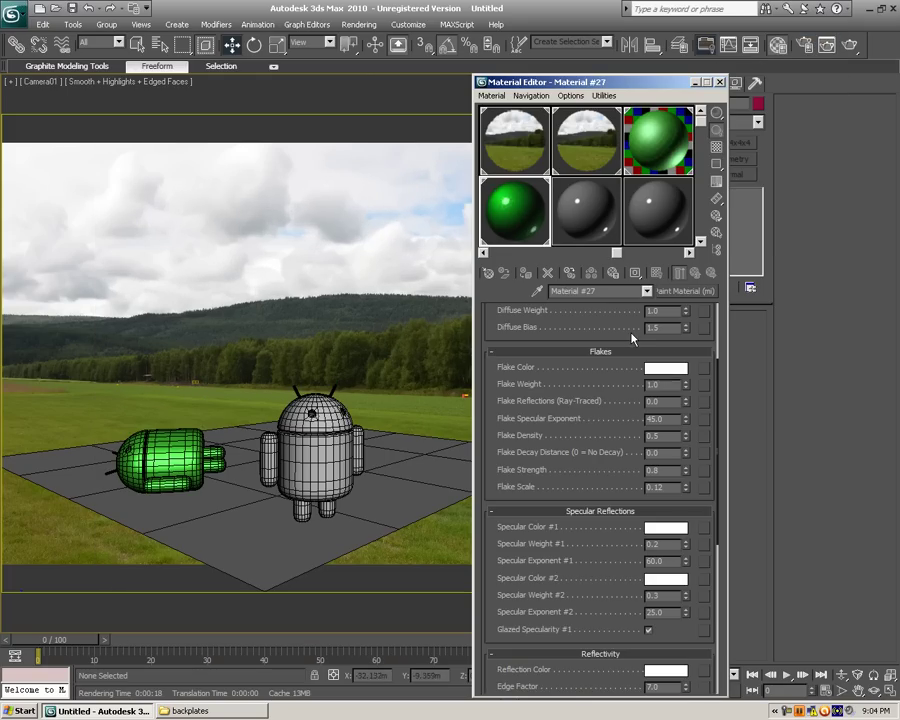
pyautogui.scroll(3, 635, 395)
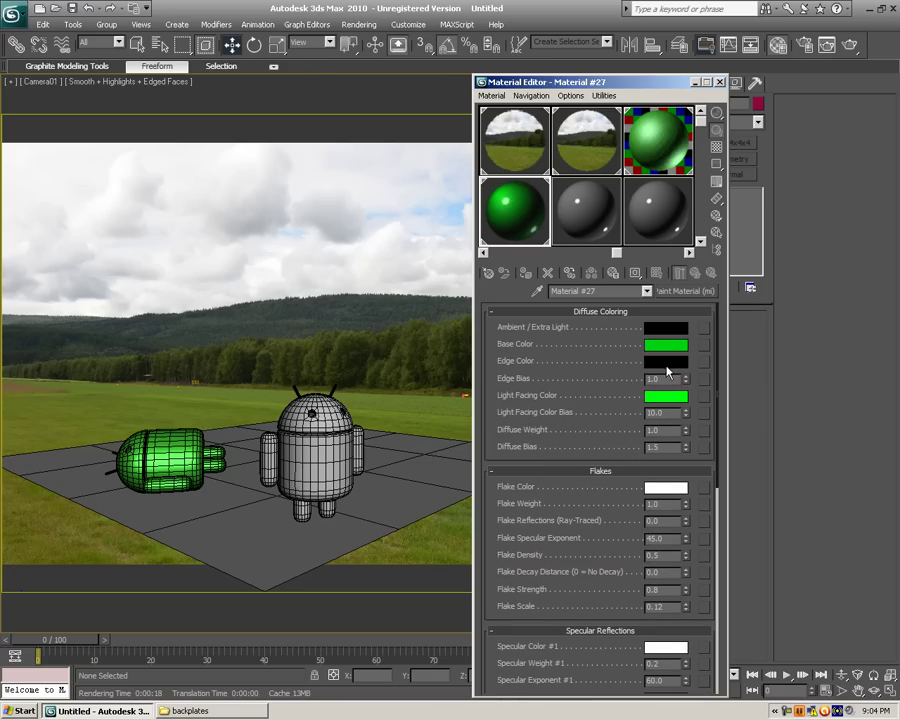
pyautogui.click(666, 363)
pyautogui.click(178, 98)
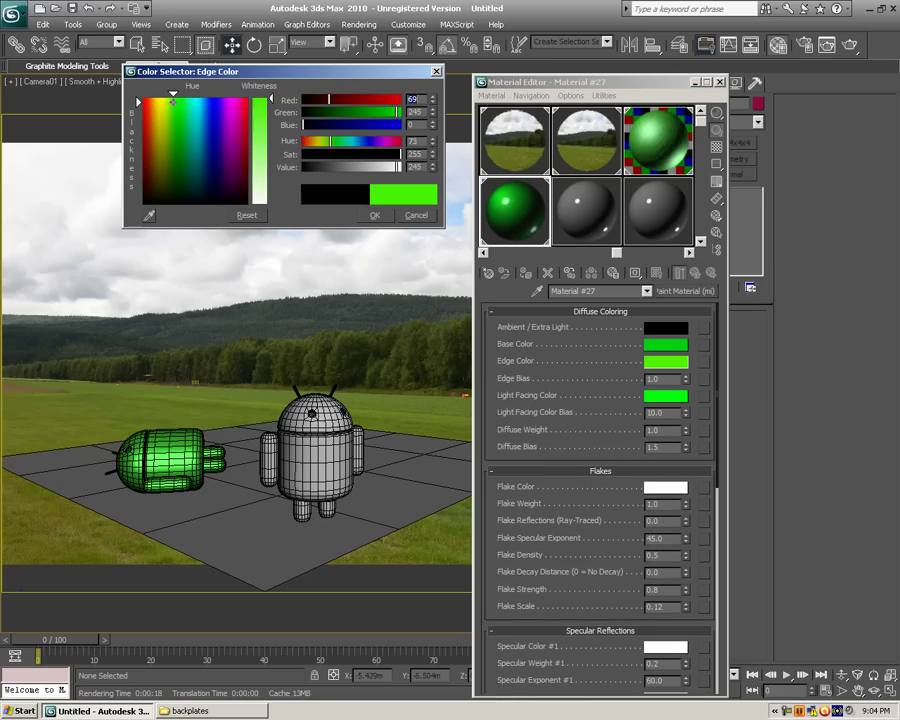
pyautogui.click(418, 216)
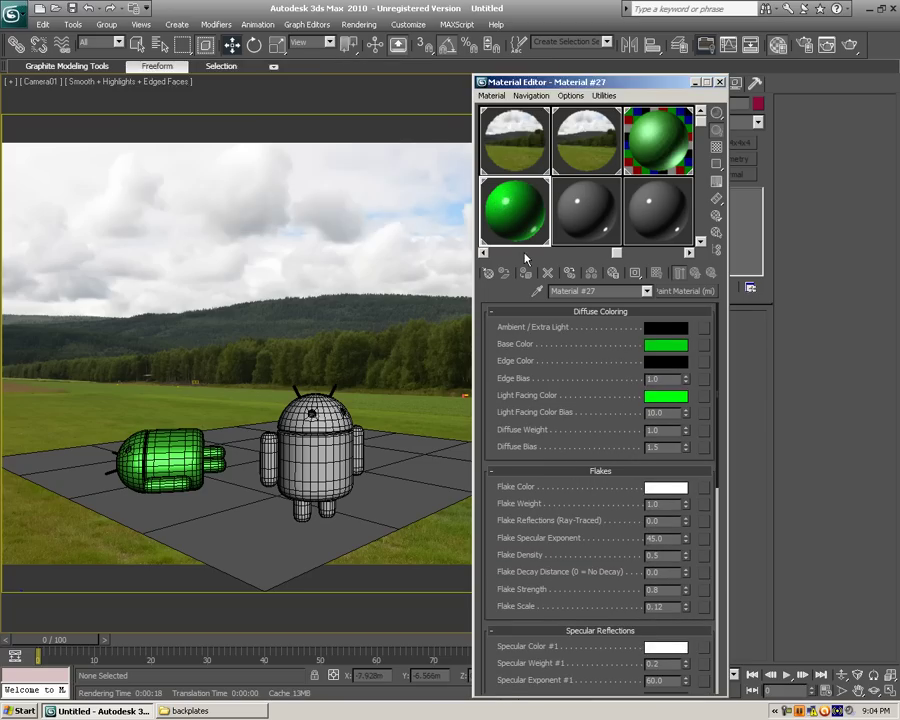
# - Set the car paint's ambient/extra light to dark green RGB 30, 86, 0 and apply the material to the lying Android figure
pyautogui.click(662, 327)
pyautogui.moveTo(194, 99); pyautogui.dragTo(172, 96)
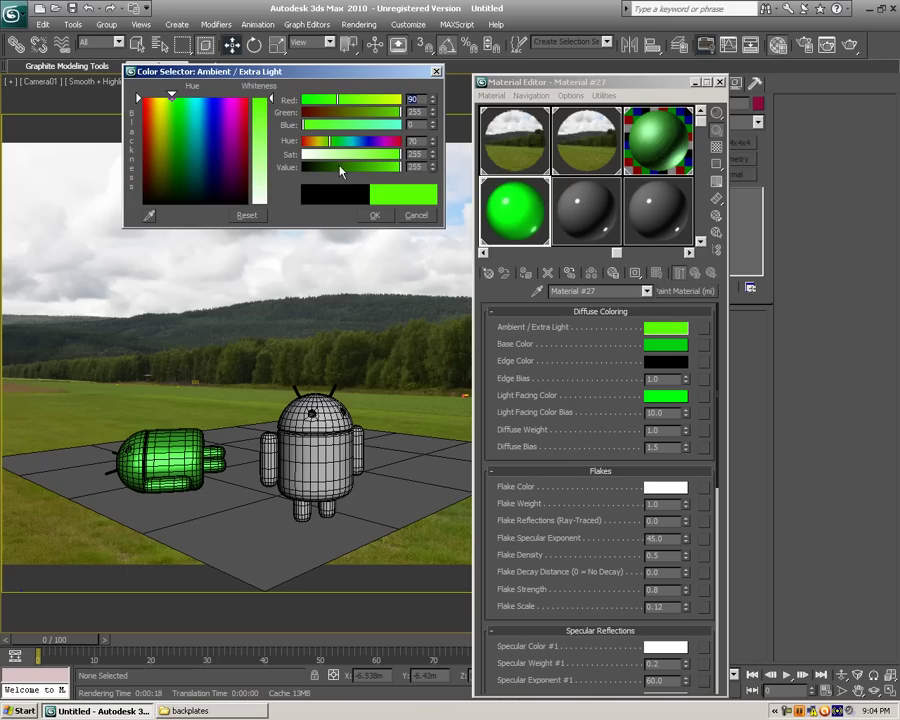
pyautogui.moveTo(340, 169); pyautogui.dragTo(336, 169)
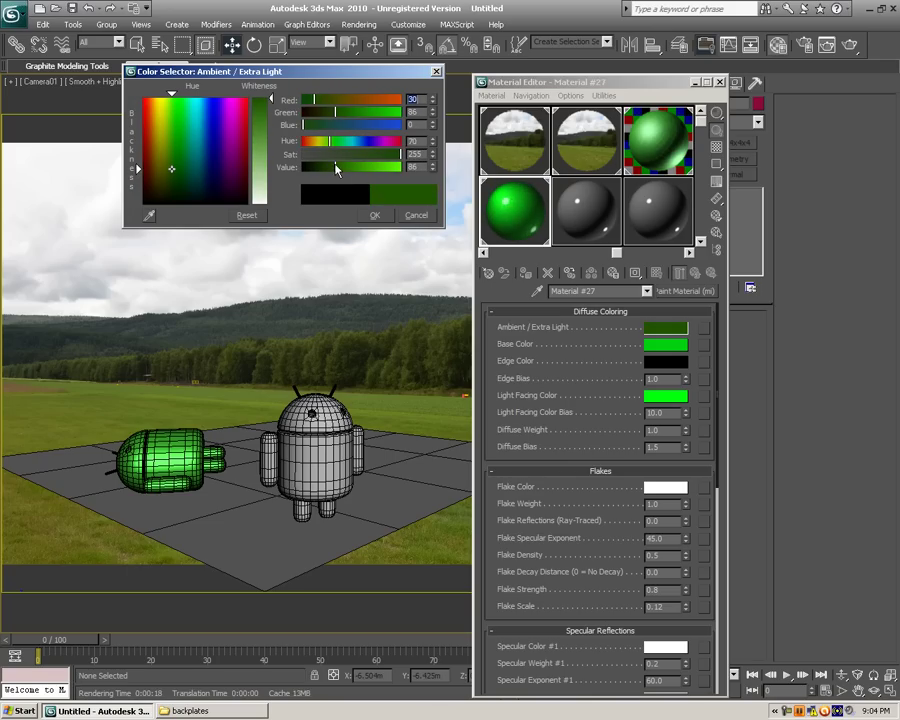
pyautogui.click(378, 216)
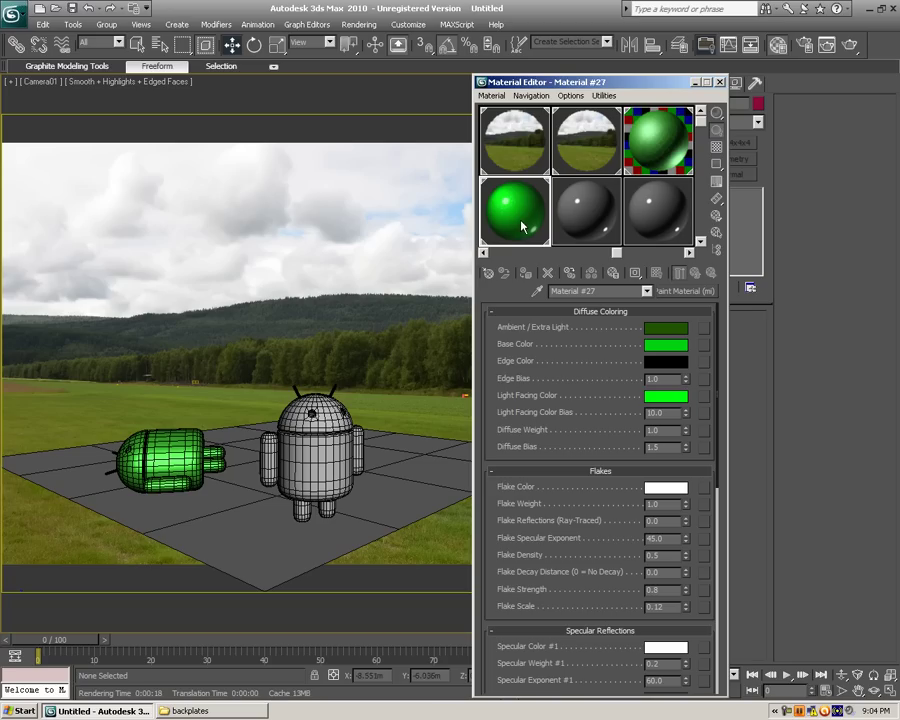
pyautogui.moveTo(522, 227); pyautogui.dragTo(190, 458)
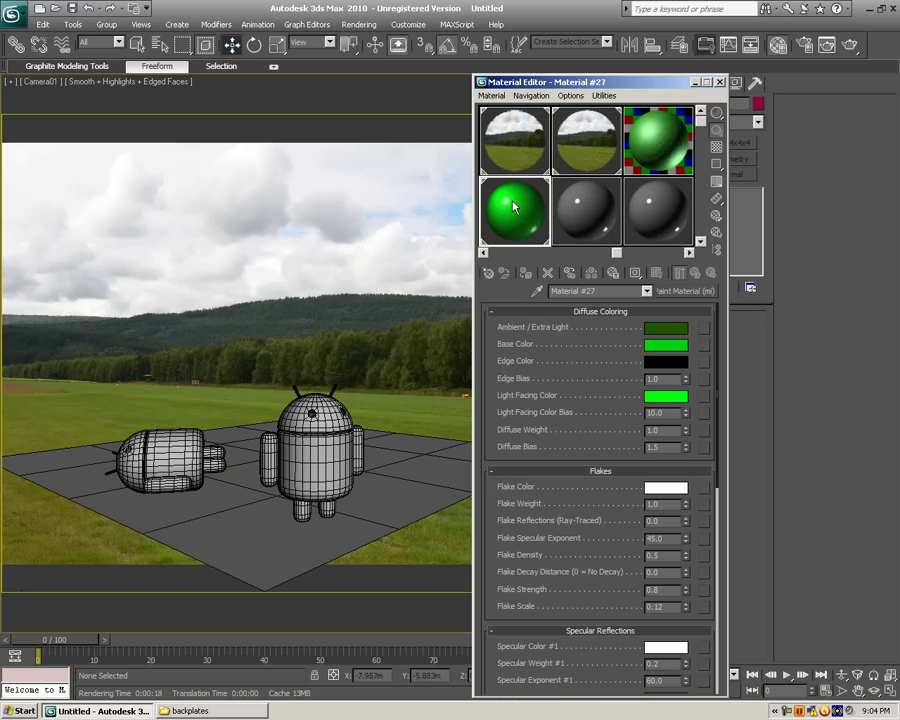
pyautogui.click(719, 83)
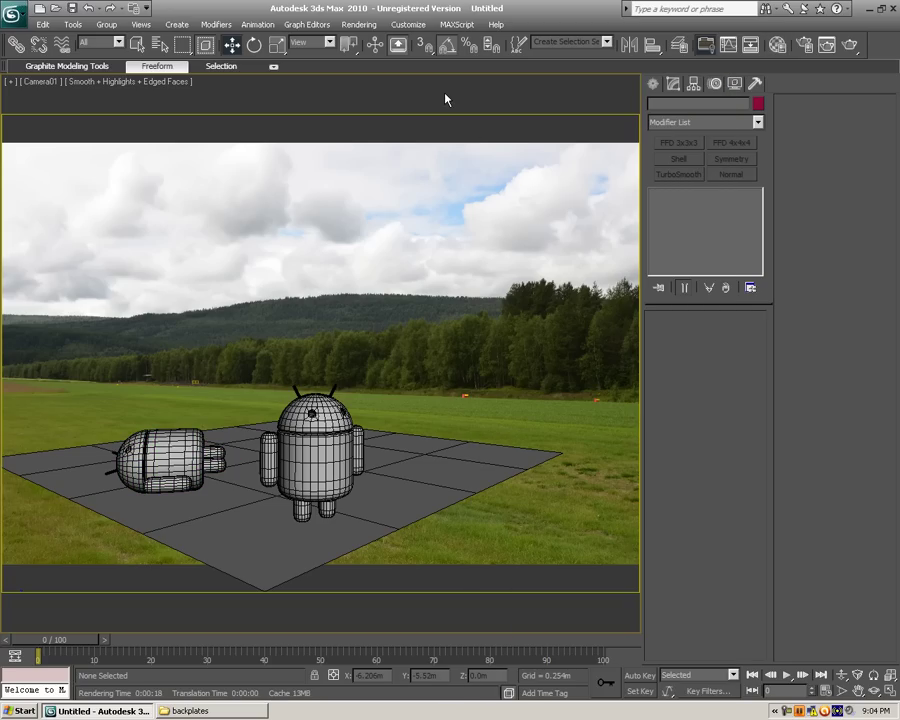
# - Place a standard Skylight behind the figures from a perspective view, and return to the Camera01 view with nothing selected
pyautogui.press('p')
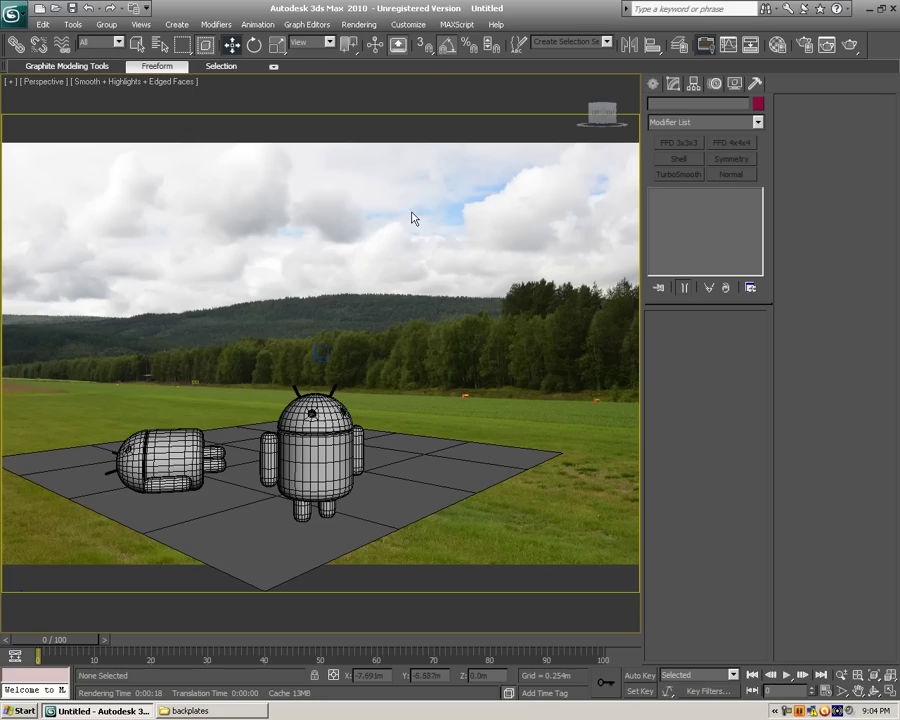
pyautogui.scroll(-3, 398, 281)
pyautogui.scroll(-5, 398, 275)
pyautogui.keyDown('alt'); pyautogui.moveTo(398, 275); pyautogui.dragTo(471, 328, button='middle'); pyautogui.keyUp('alt')
pyautogui.click(653, 83)
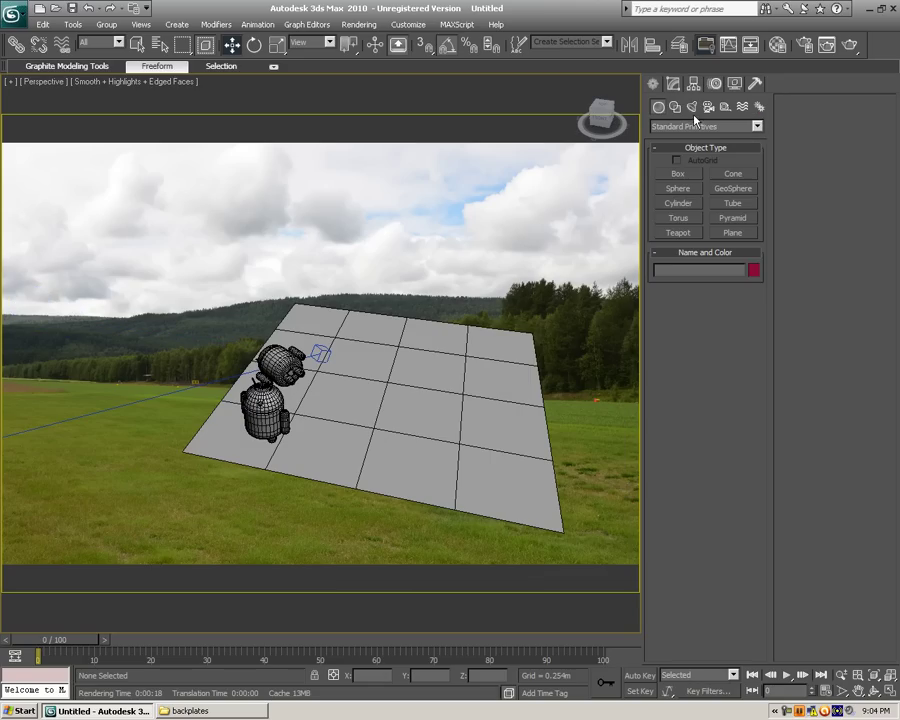
pyautogui.click(691, 106)
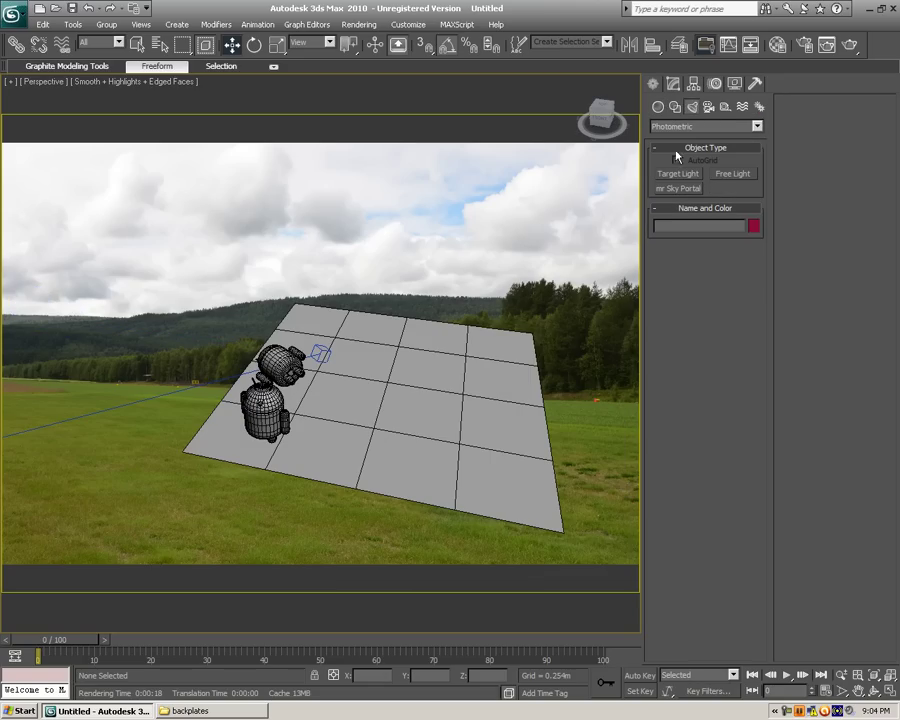
pyautogui.click(700, 127)
pyautogui.click(679, 147)
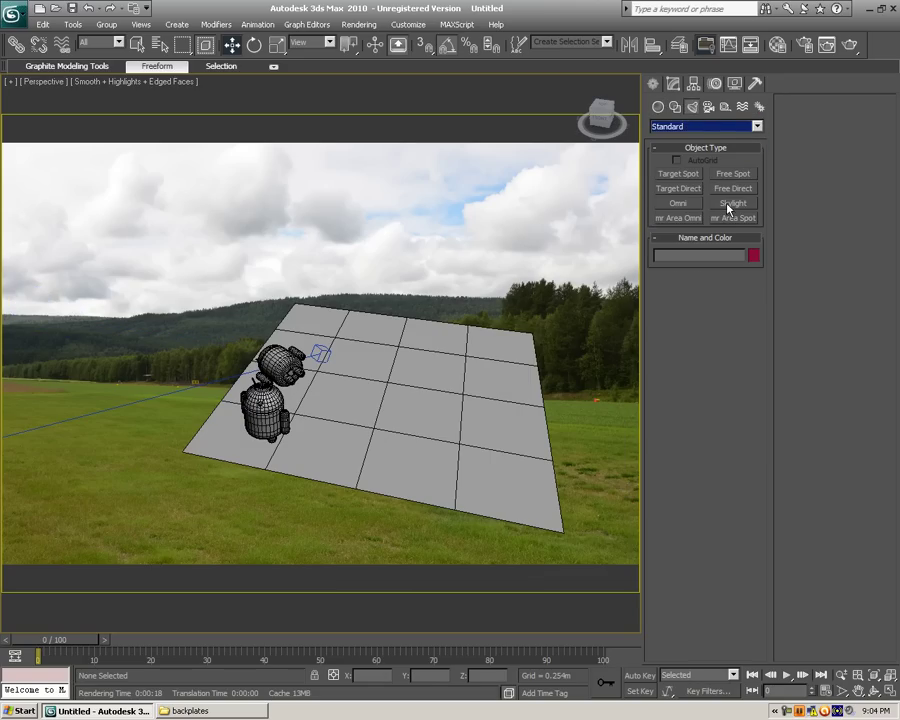
pyautogui.click(729, 205)
pyautogui.click(580, 265)
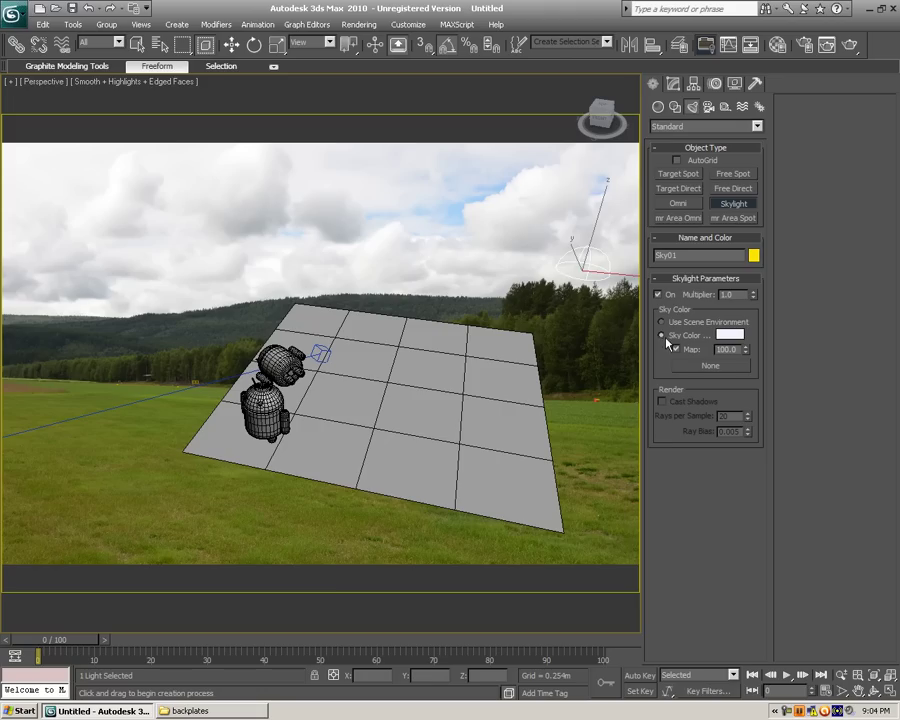
pyautogui.press('c')
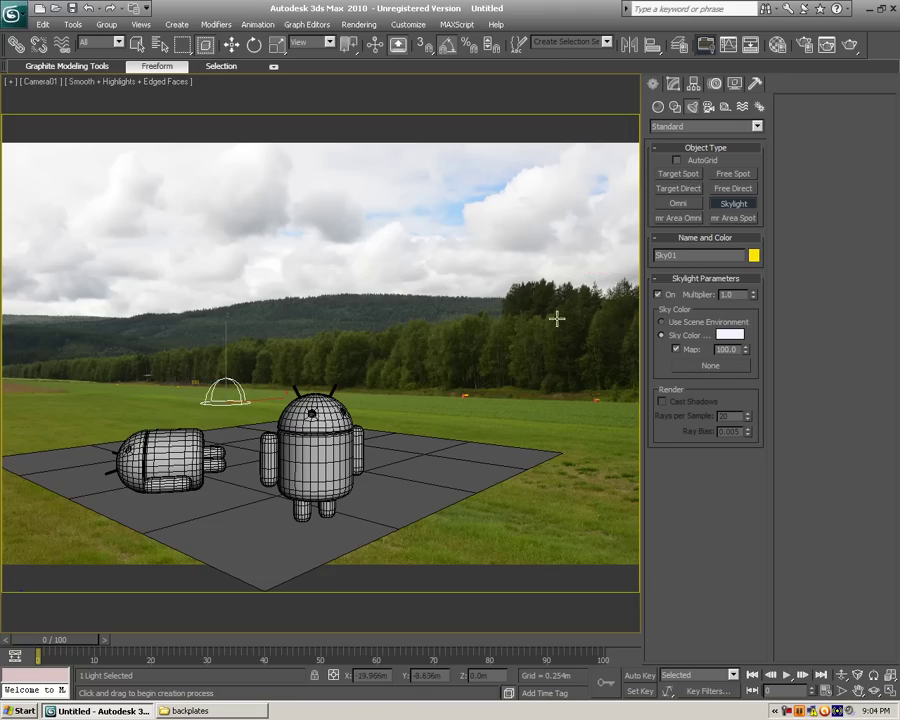
pyautogui.rightClick(431, 325)
pyautogui.click(452, 96)
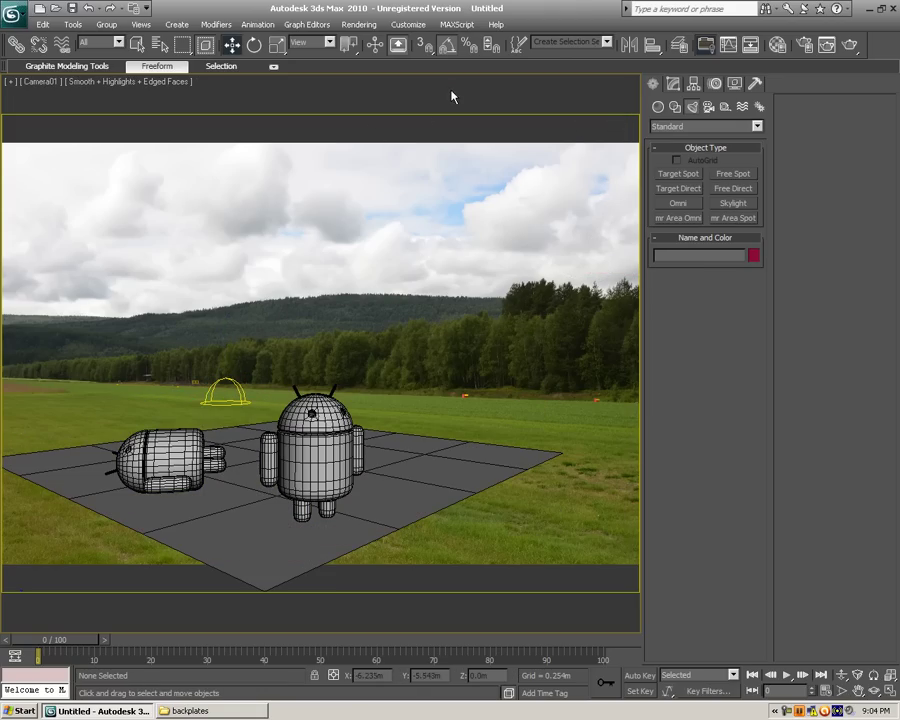
# - Enable Final Gather with the Draft precision preset in the render setup and render the Camera01 view
pyautogui.click(359, 24)
pyautogui.press('Escape')
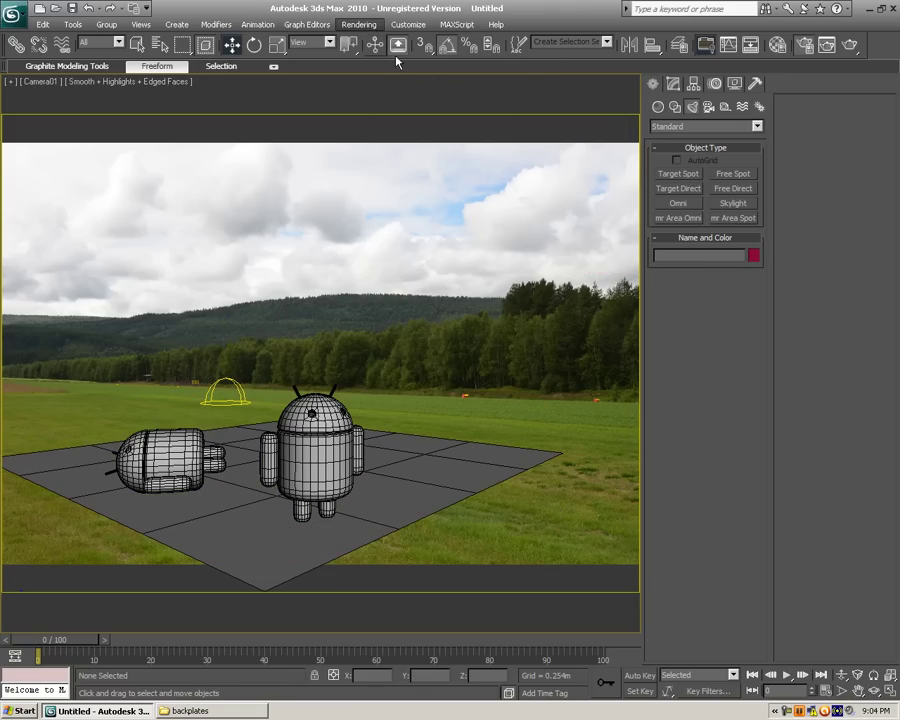
pyautogui.press('F10')
pyautogui.click(642, 58)
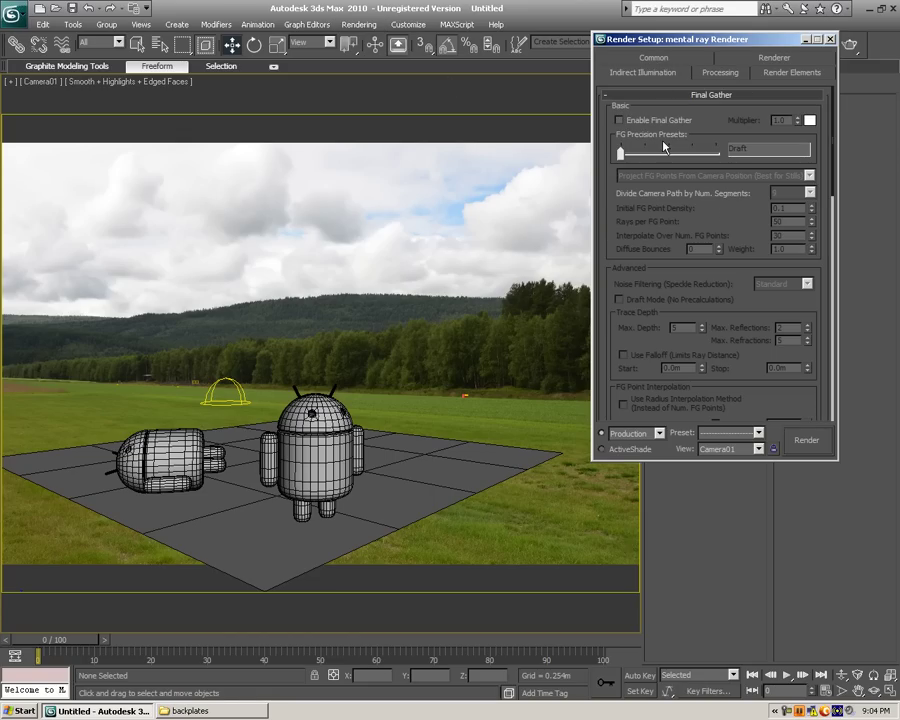
pyautogui.click(619, 120)
pyautogui.moveTo(620, 153)
pyautogui.mouseDown()
pyautogui.moveTo(664, 155)
pyautogui.moveTo(621, 154)
pyautogui.mouseUp()
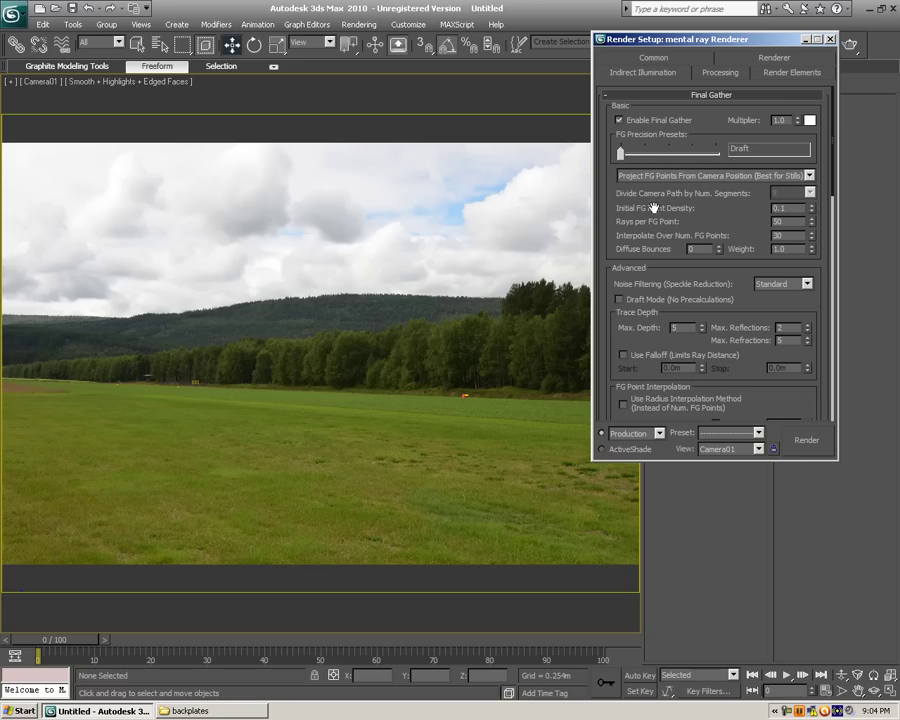
pyautogui.click(802, 441)
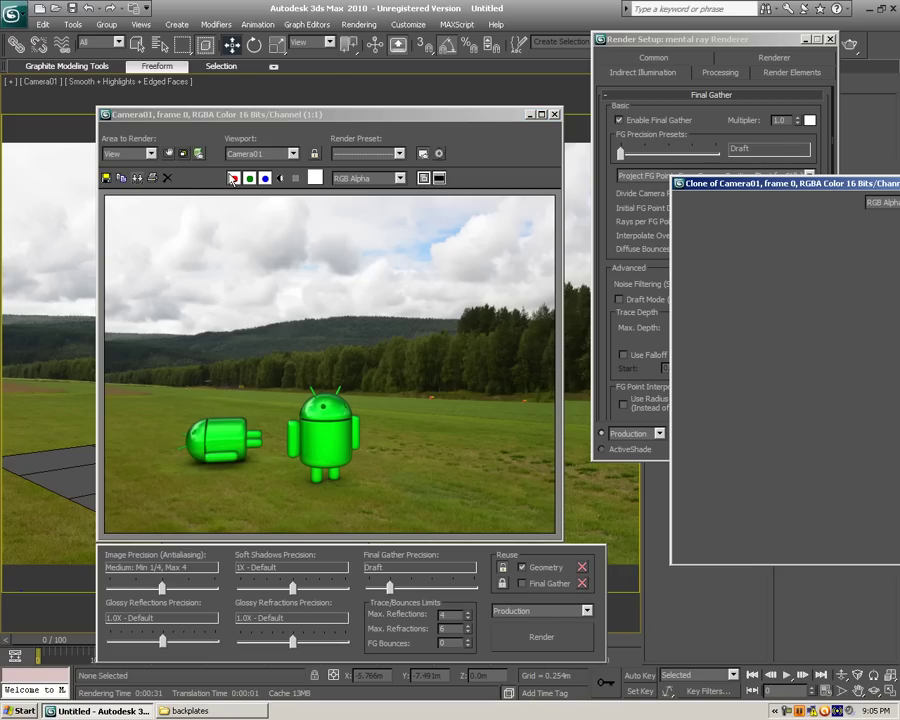
# - Clone the rendered frame for comparison and close the original render window and the render setup
pyautogui.click(137, 177)
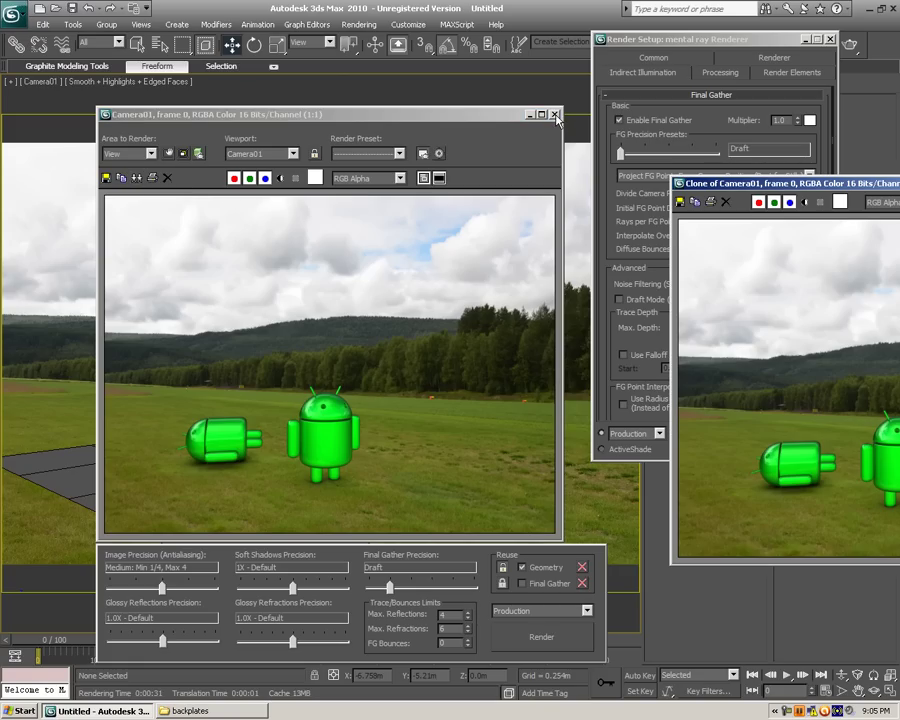
pyautogui.click(555, 115)
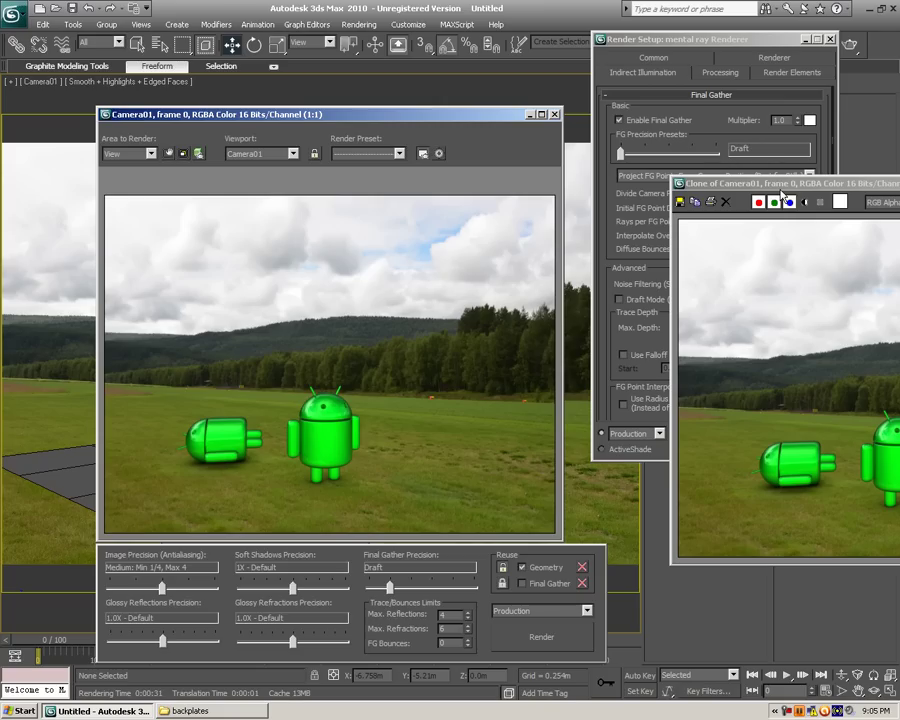
pyautogui.click(554, 114)
pyautogui.click(800, 186)
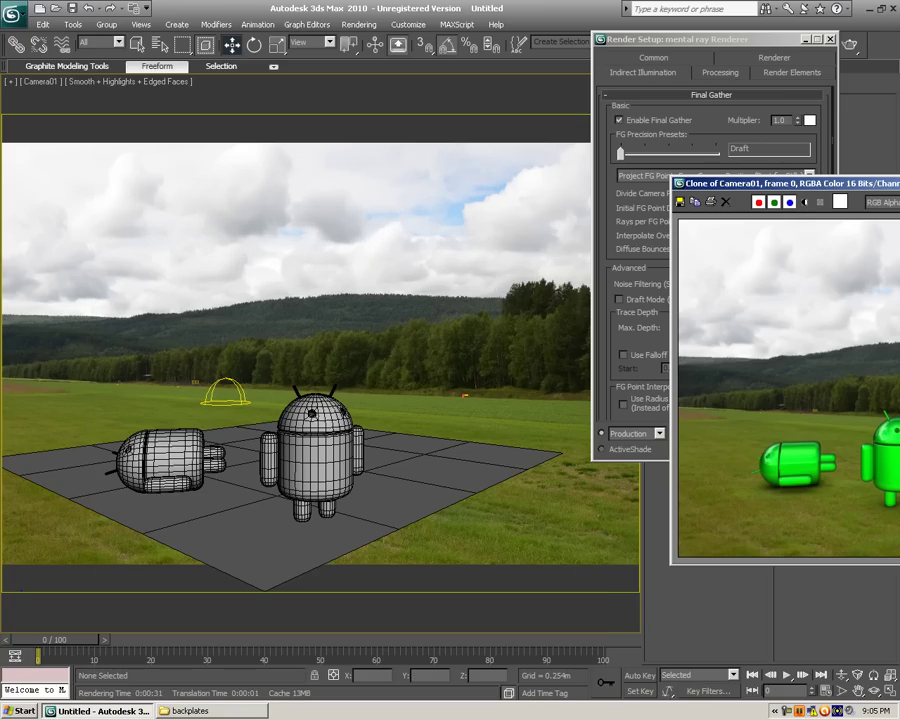
pyautogui.click(640, 224)
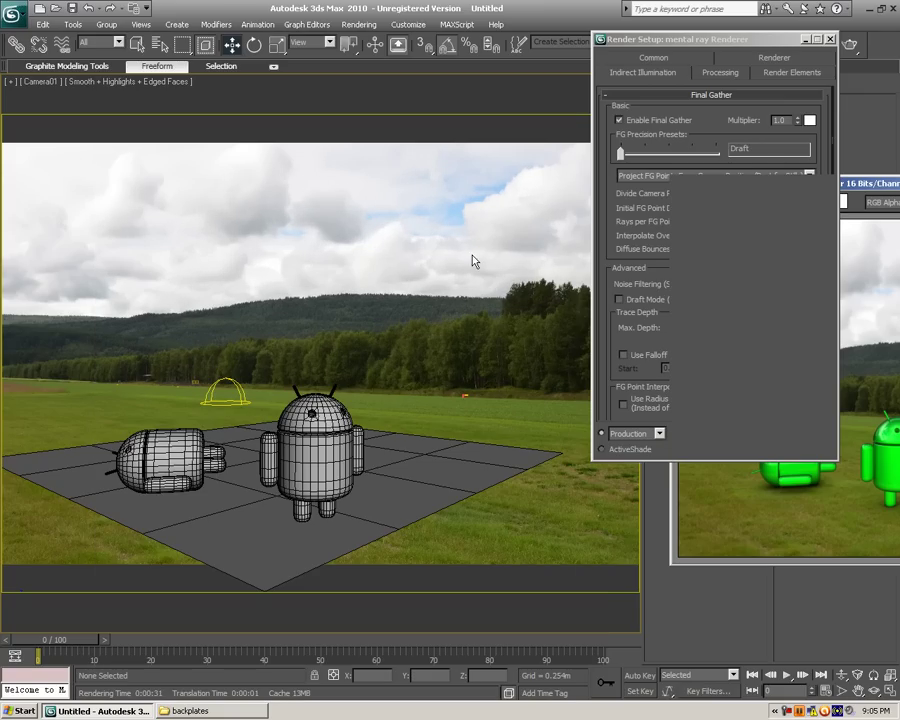
pyautogui.click(831, 40)
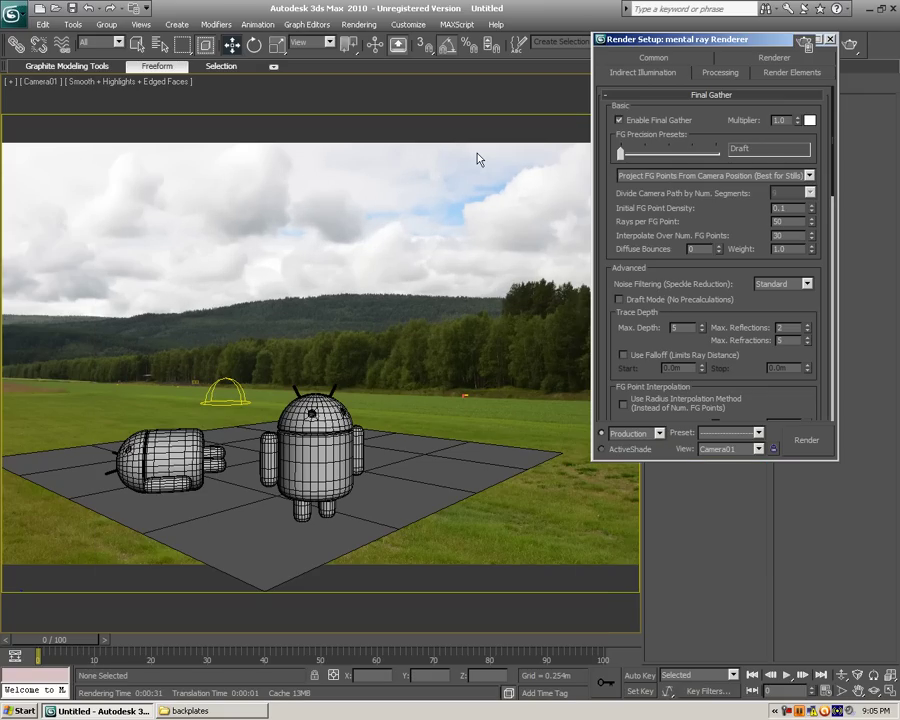
# - Apply the Shader1 material to both Android figures and expand its multi-layer basic parameters
pyautogui.press('m')
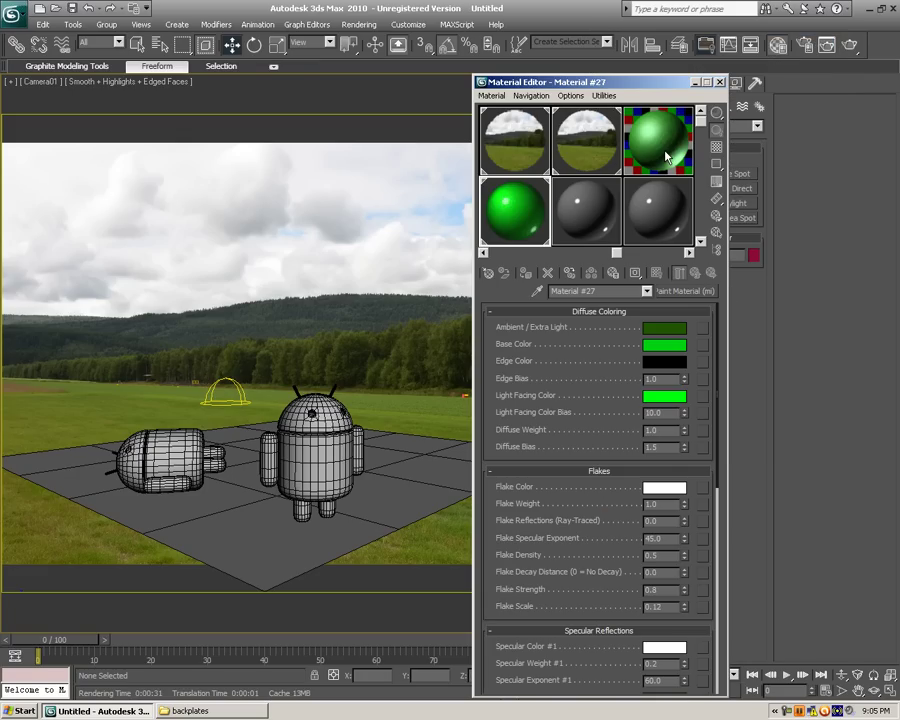
pyautogui.moveTo(668, 150); pyautogui.dragTo(165, 462)
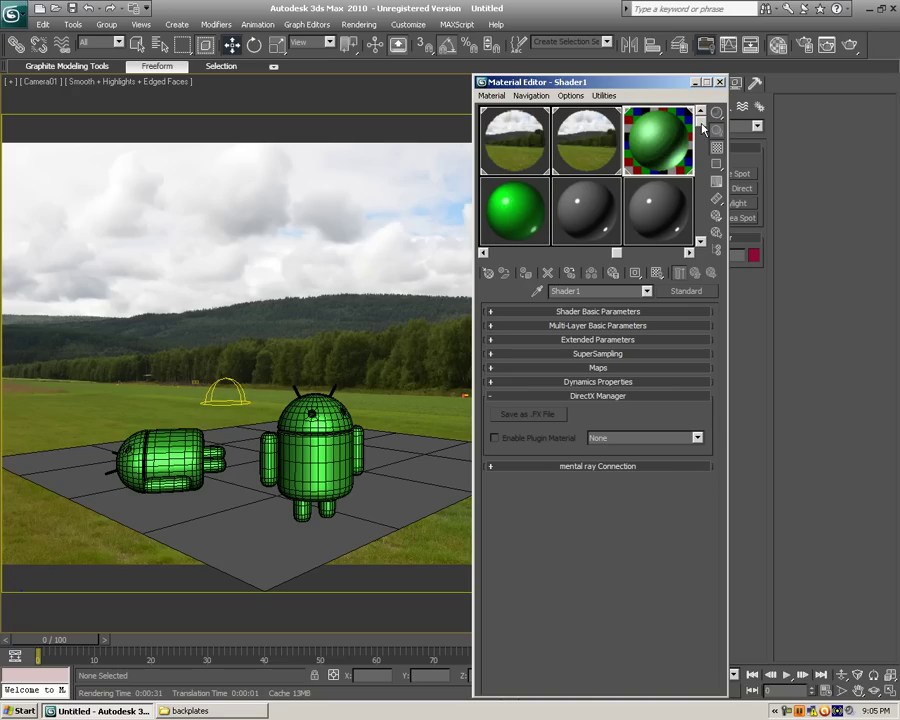
pyautogui.click(667, 325)
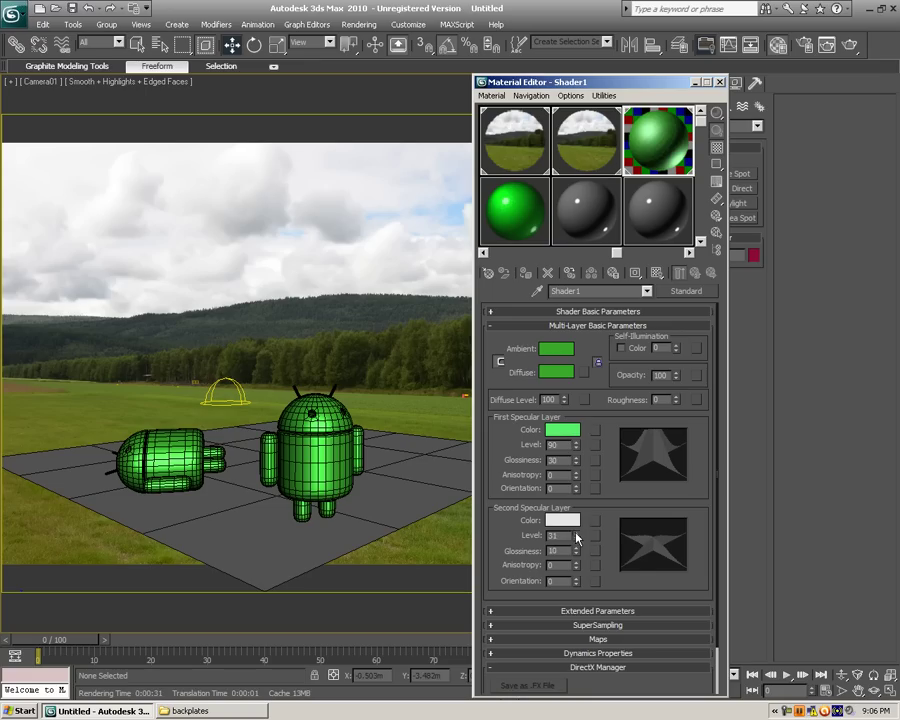
# - Set Shader1's second specular layer to level 50 and glossiness 0
pyautogui.moveTo(576, 538); pyautogui.dragTo(571, 489)
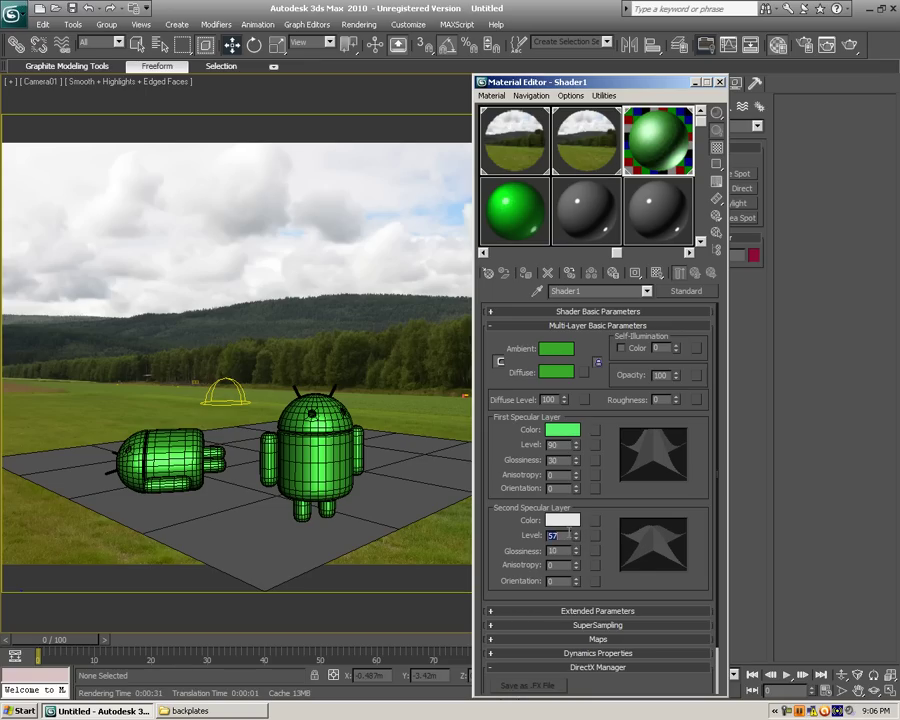
pyautogui.write('50')
pyautogui.press('Return')
pyautogui.click(568, 548)
pyautogui.doubleClick(568, 548)
pyautogui.write('0')
pyautogui.press('Return')
# - Set Shader1's first specular layer to glossiness 65 and level 70
pyautogui.moveTo(579, 461); pyautogui.dragTo(576, 434)
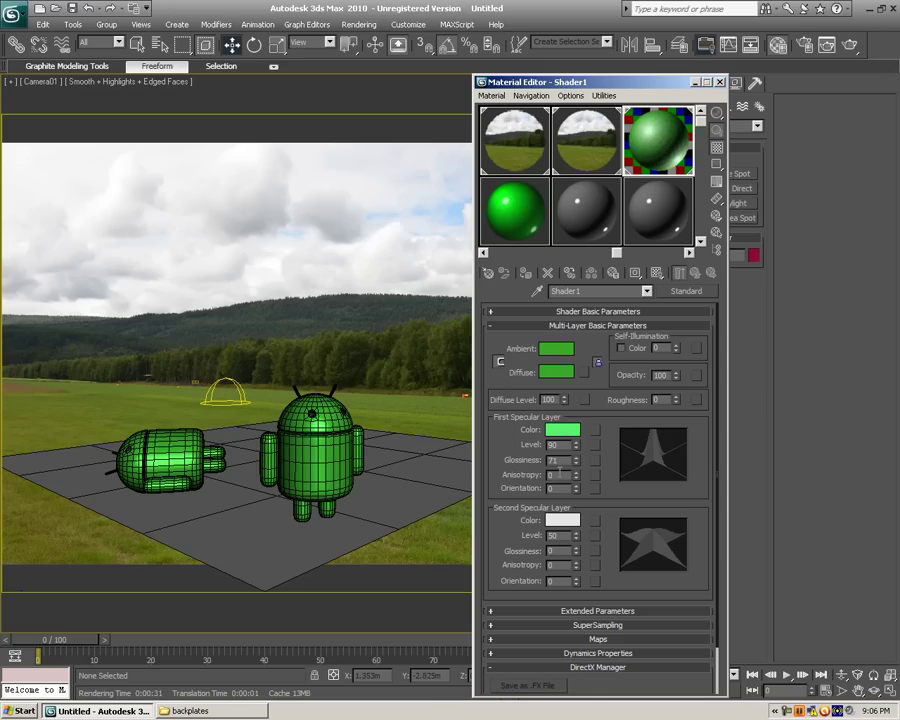
pyautogui.doubleClick(558, 460)
pyautogui.write('65')
pyautogui.press('Return')
pyautogui.moveTo(577, 448); pyautogui.dragTo(577, 463)
# - Set Shader1's linked ambient and diffuse colors to a more saturated green with RGB 39, 162, 23
pyautogui.click(564, 432)
pyautogui.click(416, 216)
pyautogui.click(556, 348)
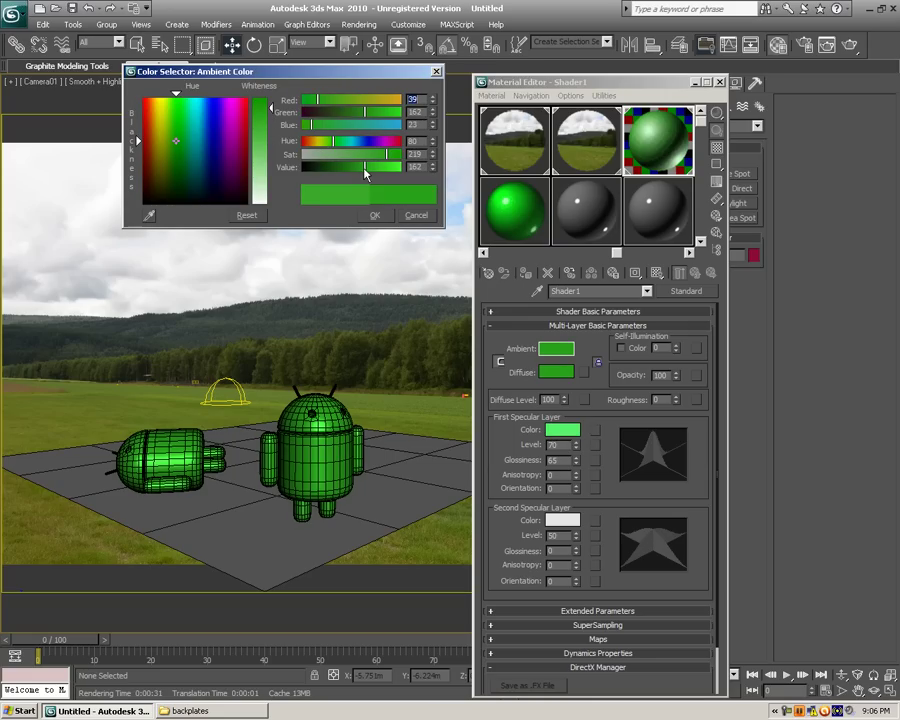
pyautogui.click(374, 215)
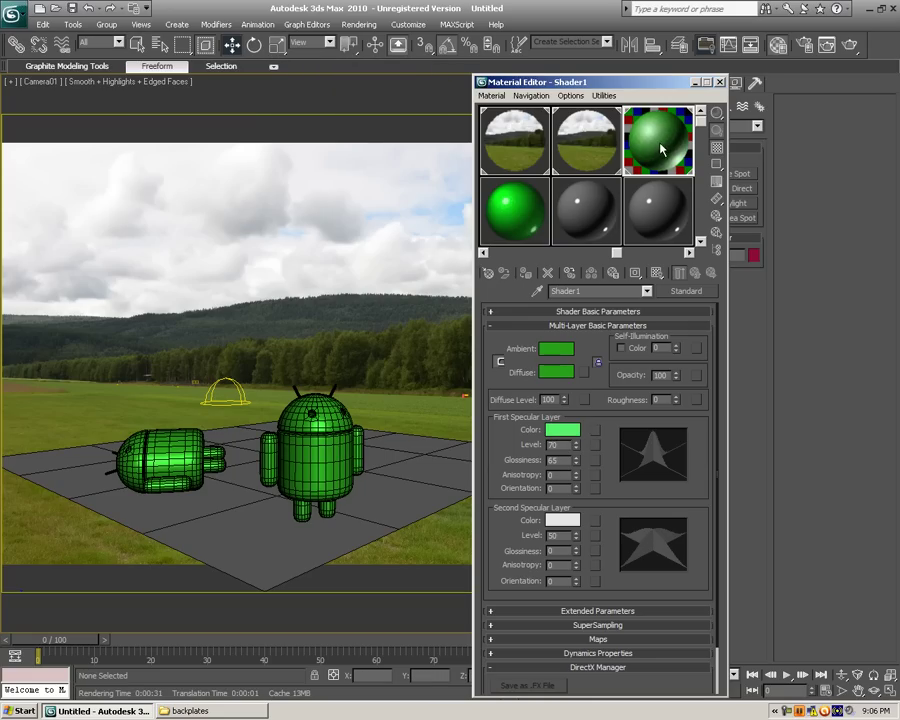
# - Close the material editor and render the Camera01 view with the adjusted Shader1 material on both Android figures
pyautogui.click(719, 81)
pyautogui.click(358, 24)
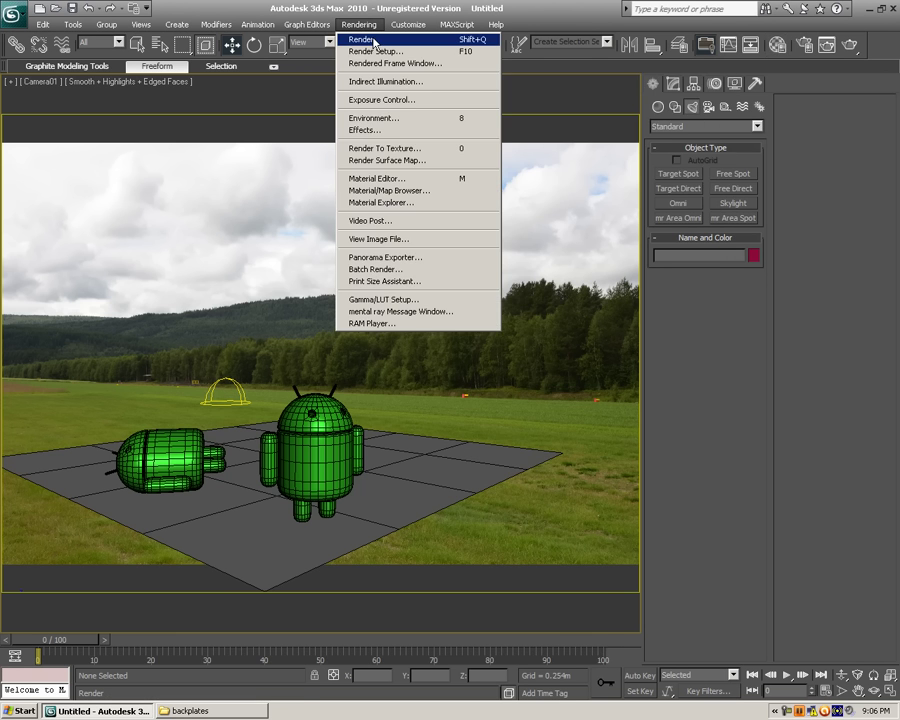
pyautogui.click(360, 39)
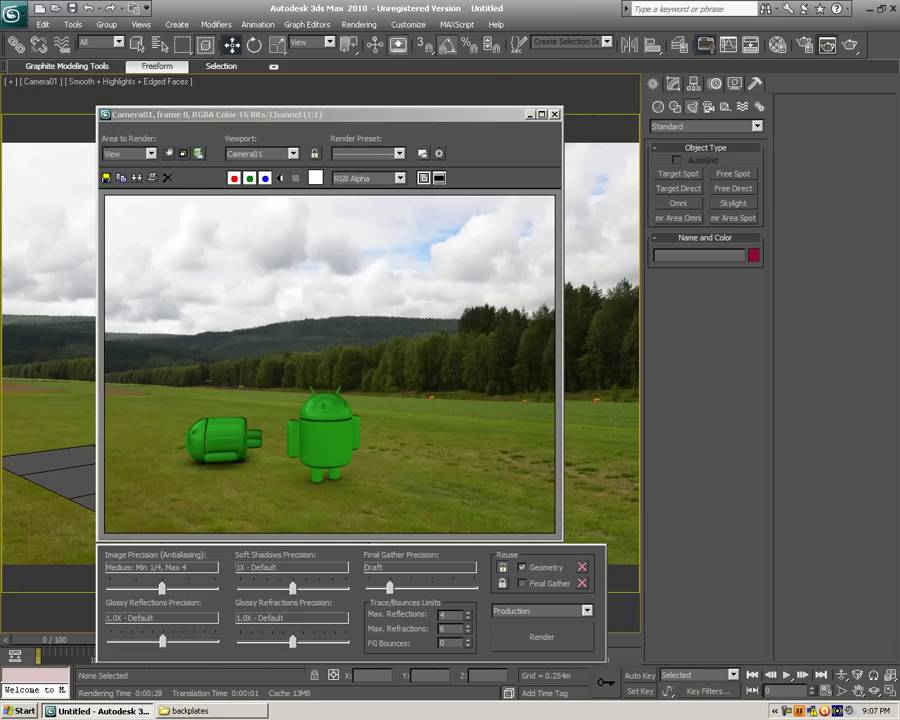
# - Place the new Camera01 render beside the cloned earlier render and compare the green materials on the Android figures
pyautogui.moveTo(898, 116)
pyautogui.mouseDown()
pyautogui.moveTo(417, 88)
pyautogui.moveTo(425, 57)
pyautogui.mouseUp()
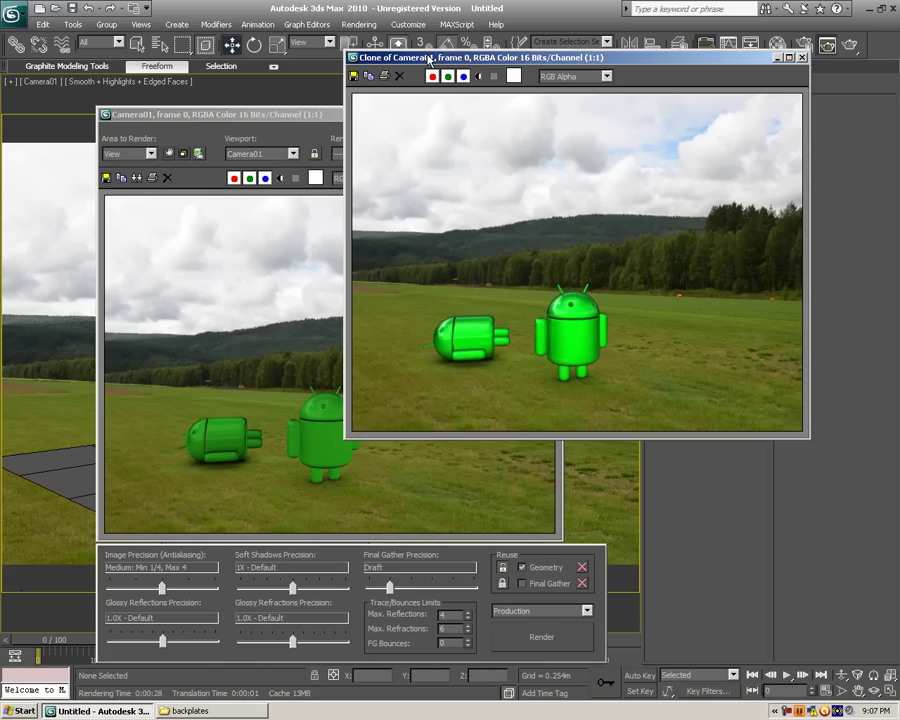
pyautogui.click(266, 324)
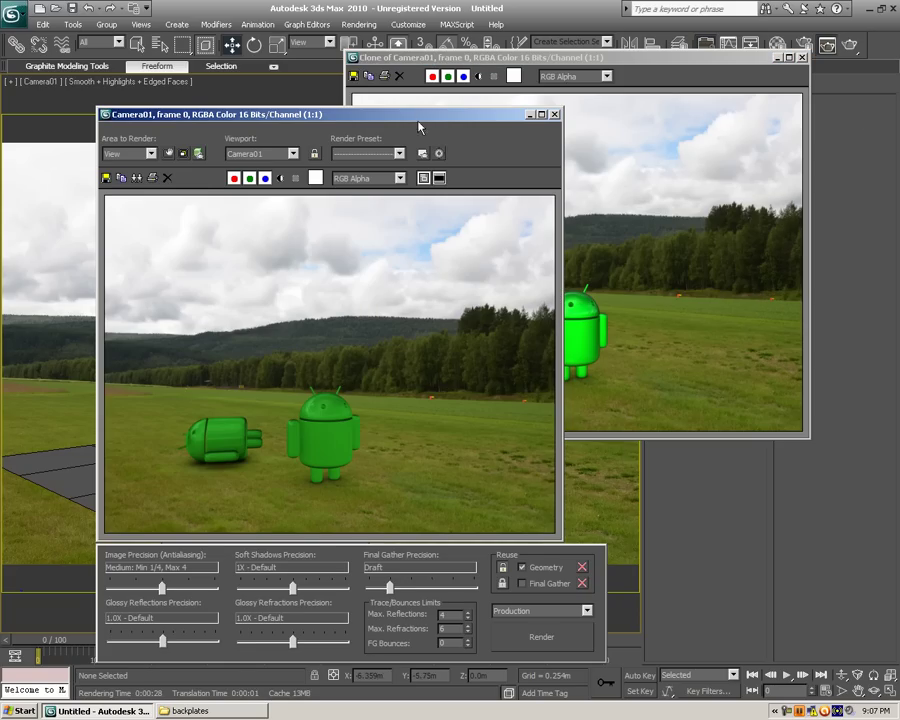
pyautogui.moveTo(357, 119); pyautogui.dragTo(332, 145)
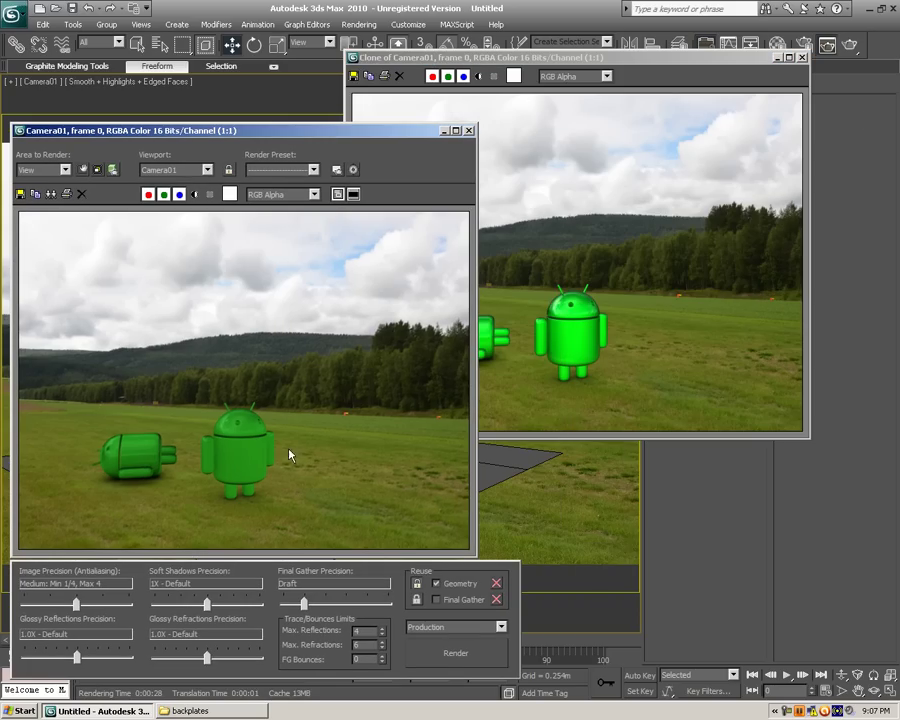
pyautogui.click(536, 357)
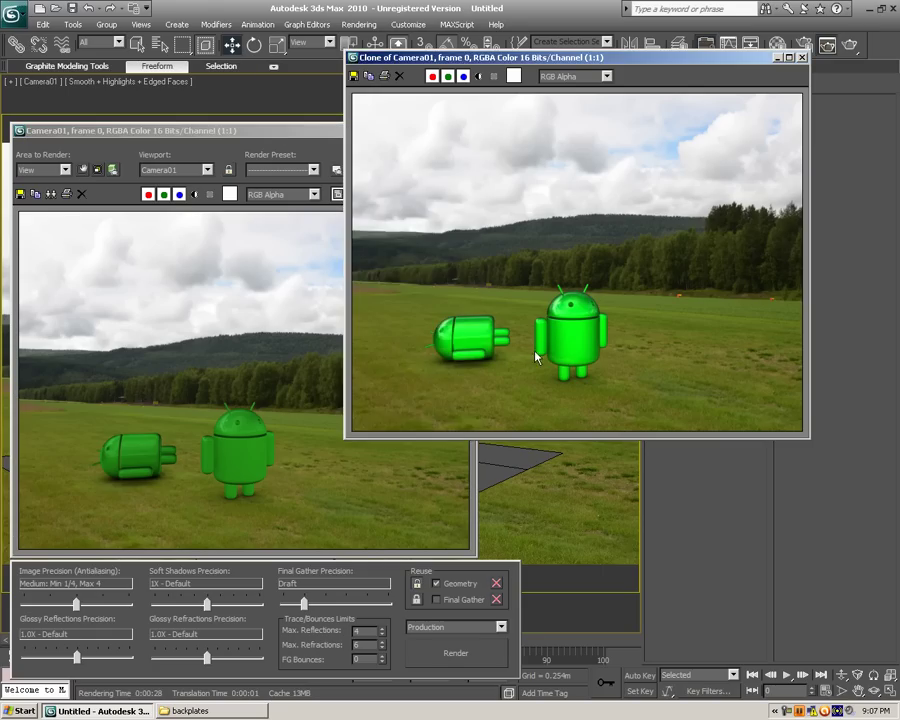
pyautogui.click(278, 470)
pyautogui.click(548, 355)
pyautogui.click(299, 434)
# - Close the cloned earlier render and move the current Camera01 render back over the viewport
pyautogui.click(789, 62)
pyautogui.click(801, 57)
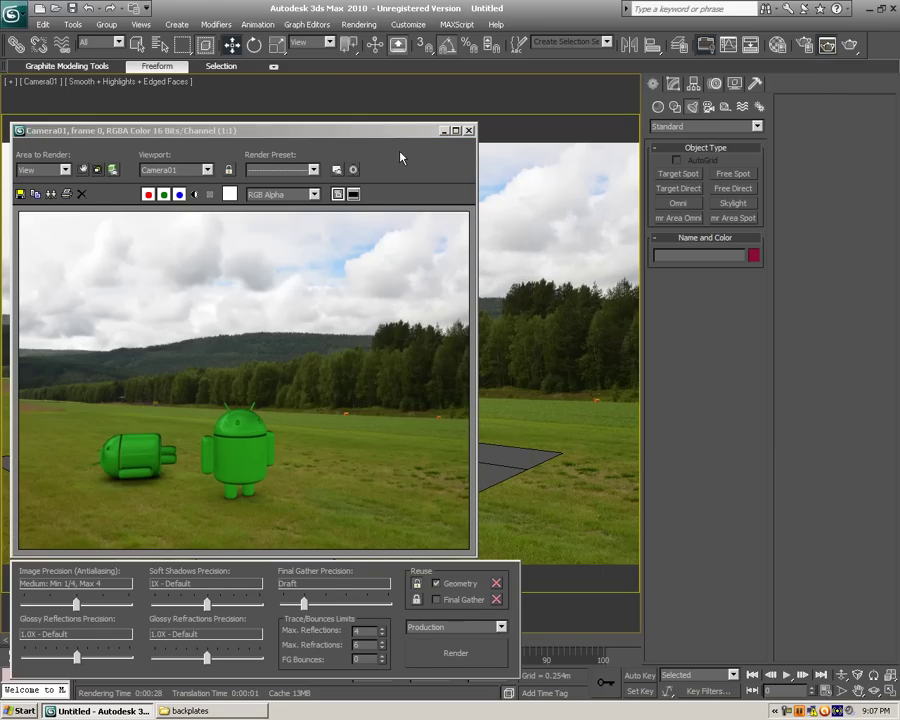
pyautogui.moveTo(401, 141); pyautogui.dragTo(477, 116)
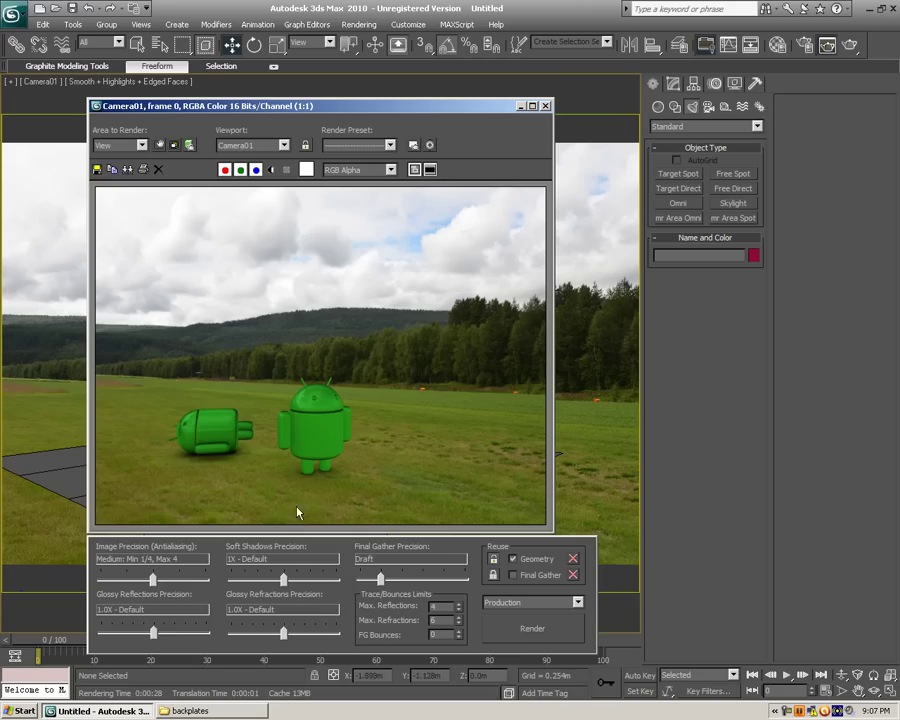
pyautogui.click(802, 711)
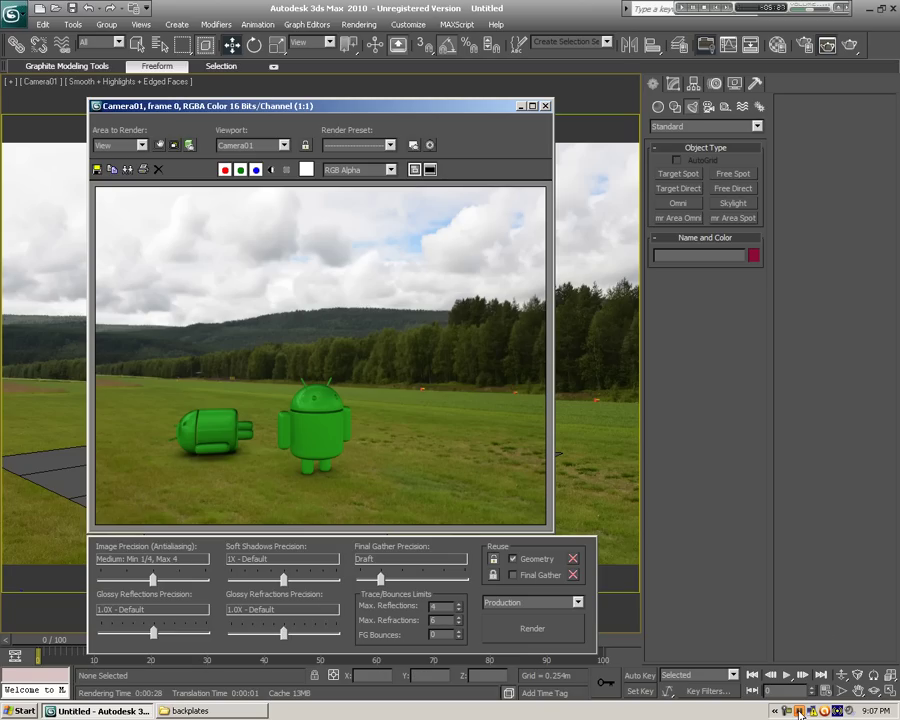
pyautogui.moveTo(799, 713)
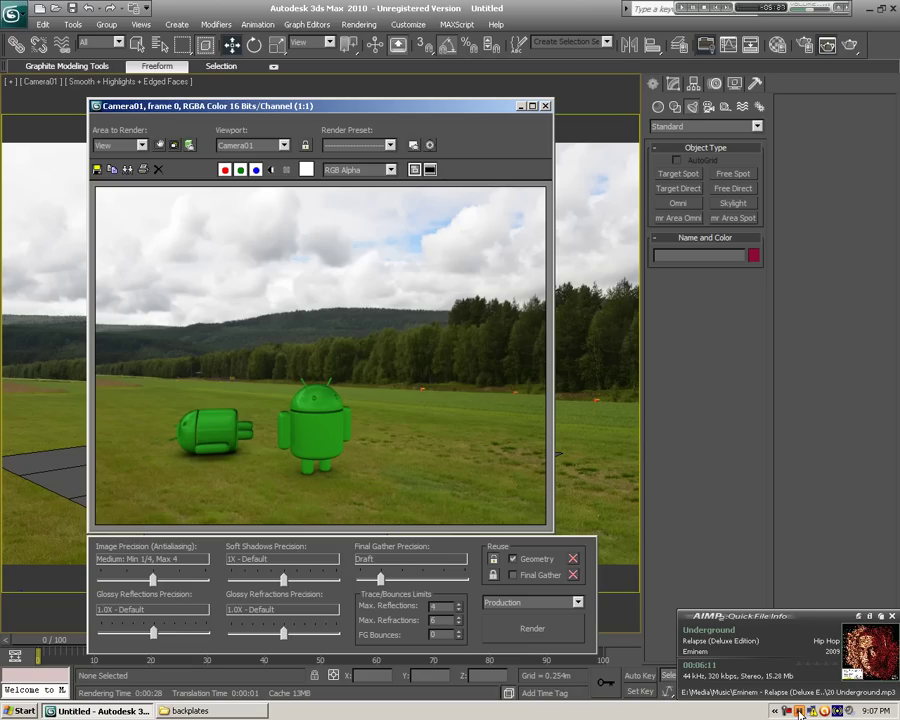
pyautogui.rightClick(786, 713)
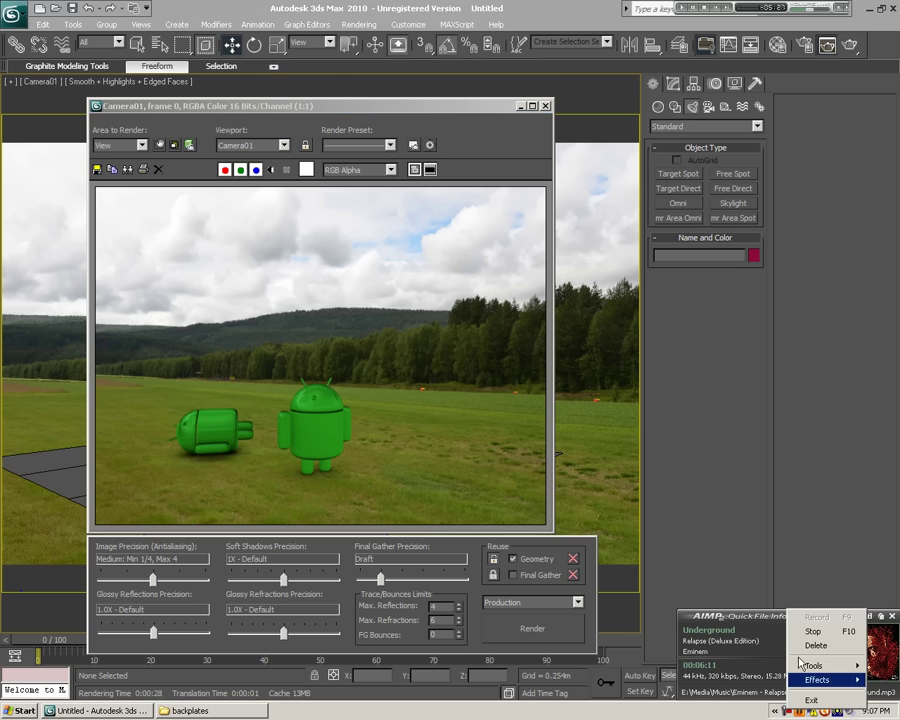